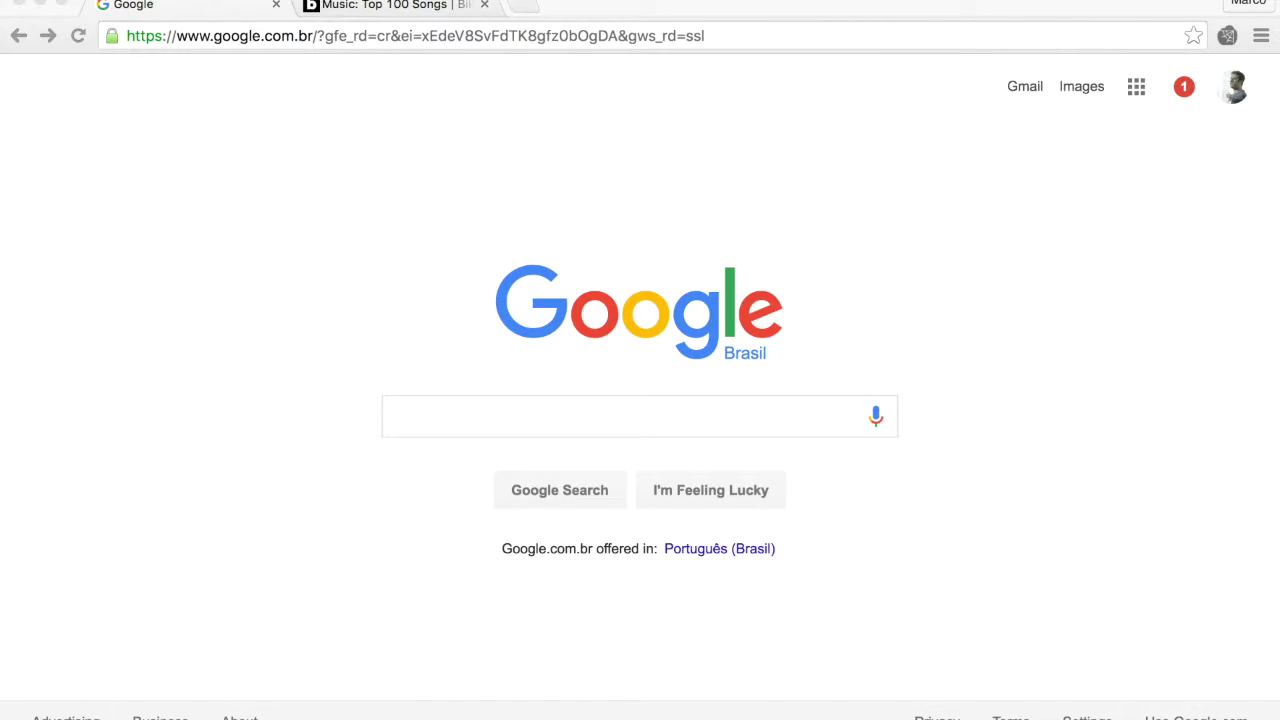
Step: Search Google for 'Web Scraper Chrome Web Store' and open the store page result
click(524, 420)
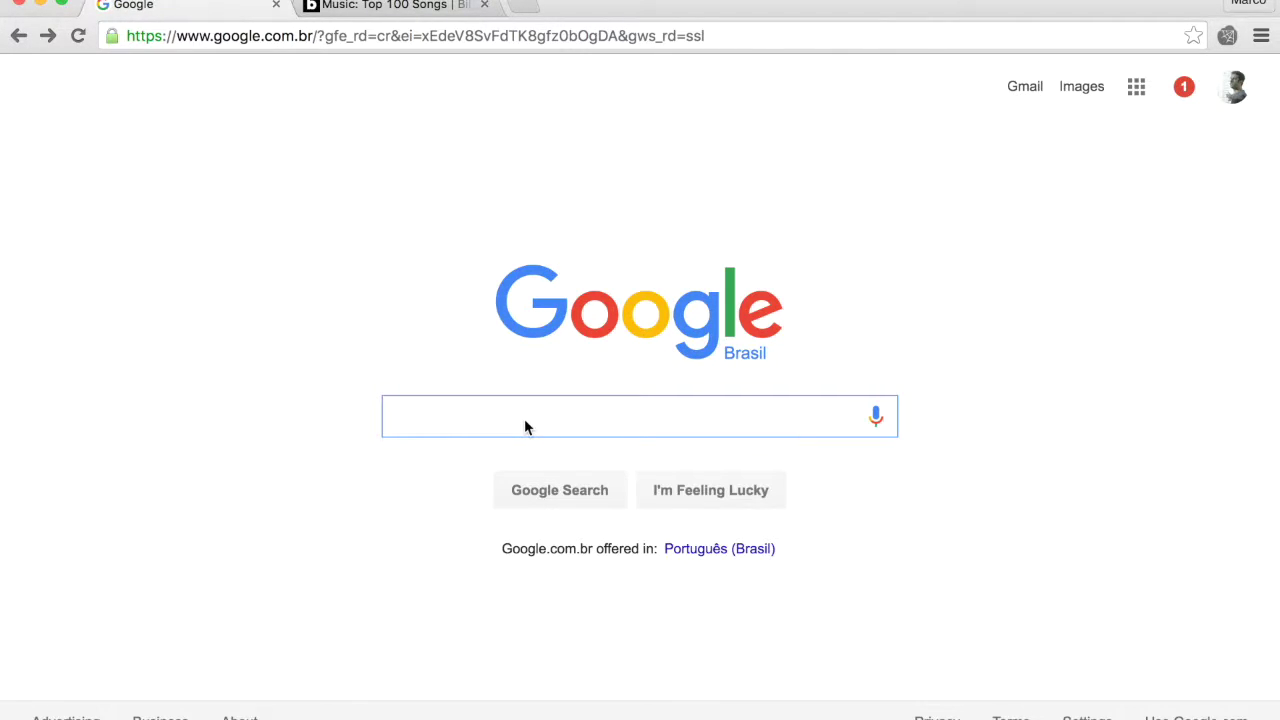
text(Web Scraper Chrome W)
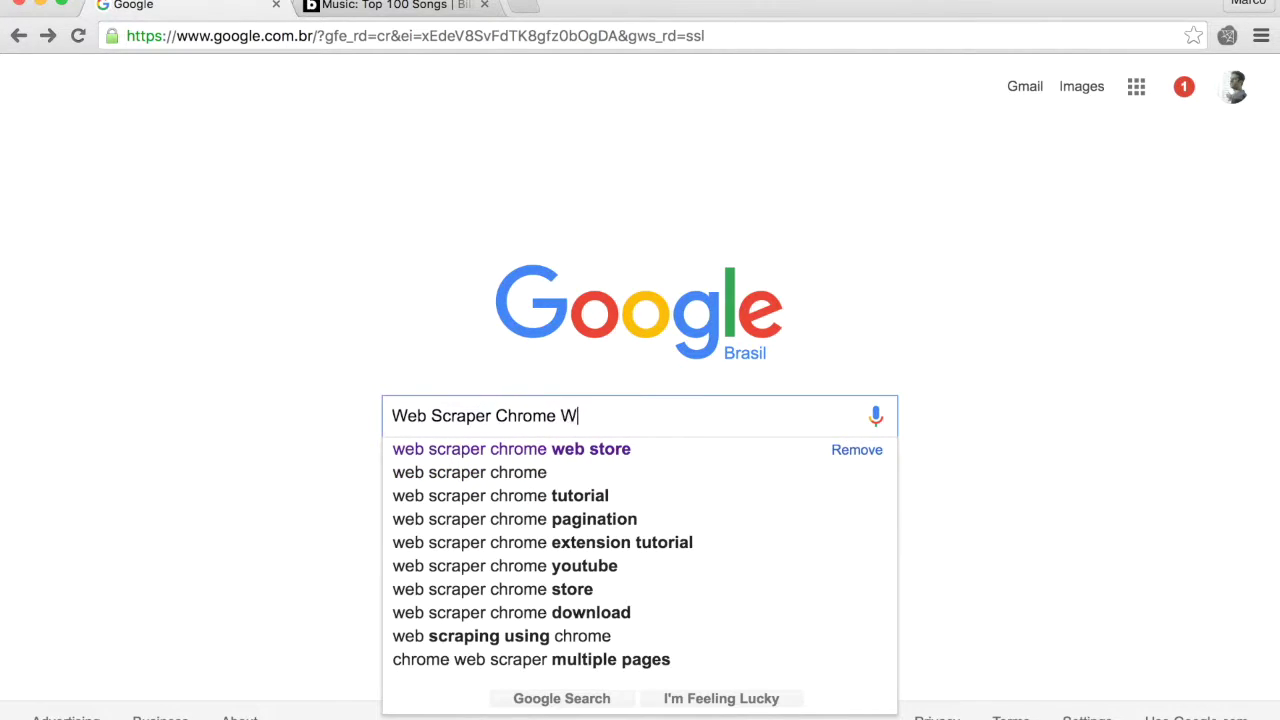
text(eb Store)
key(Return)
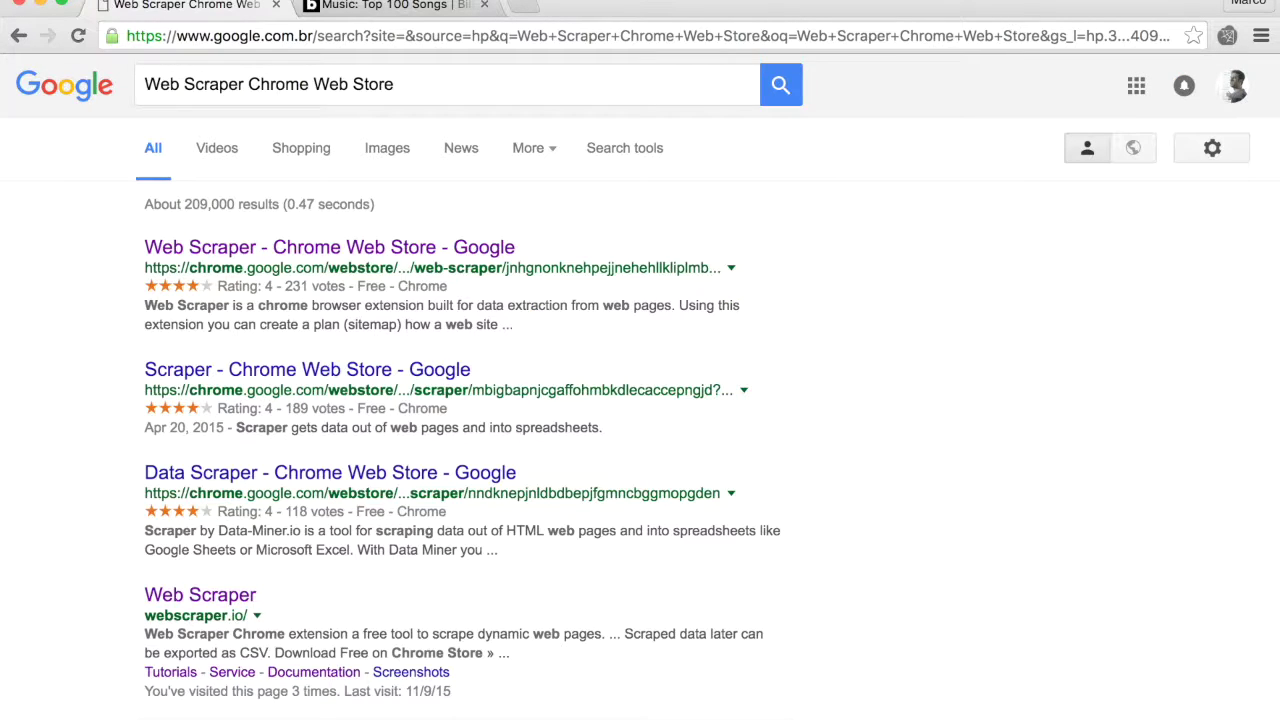
click(330, 252)
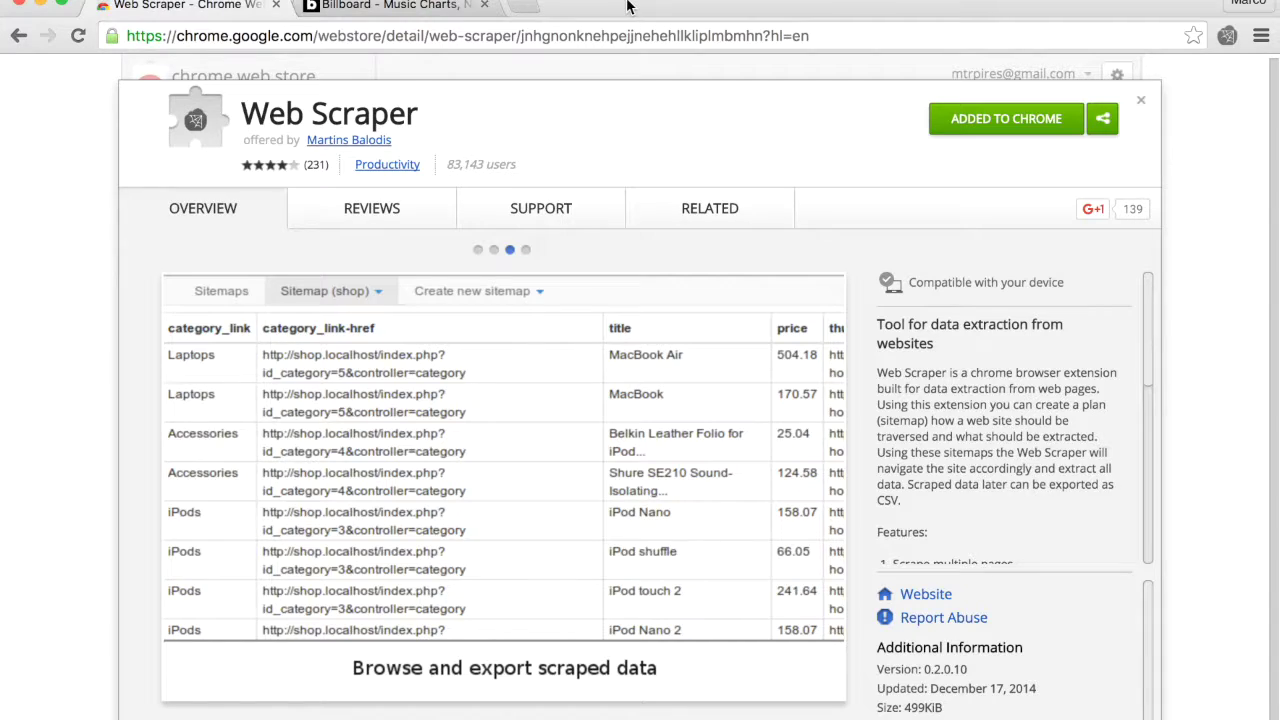
Step: Switch to the Billboard site in the second tab
click(408, 10)
Step: Open Billboard's Hot 100 chart and scroll through its entries, starting with One Dance
click(458, 250)
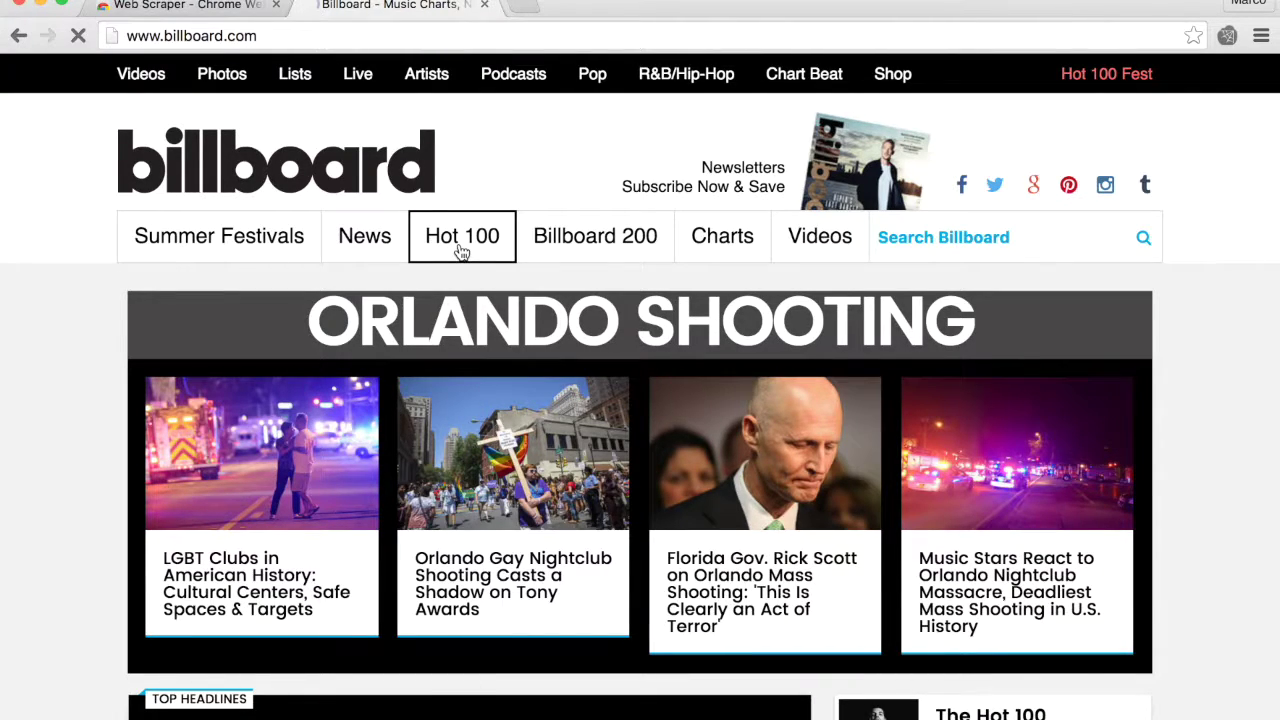
scroll(82, 545, down, 2)
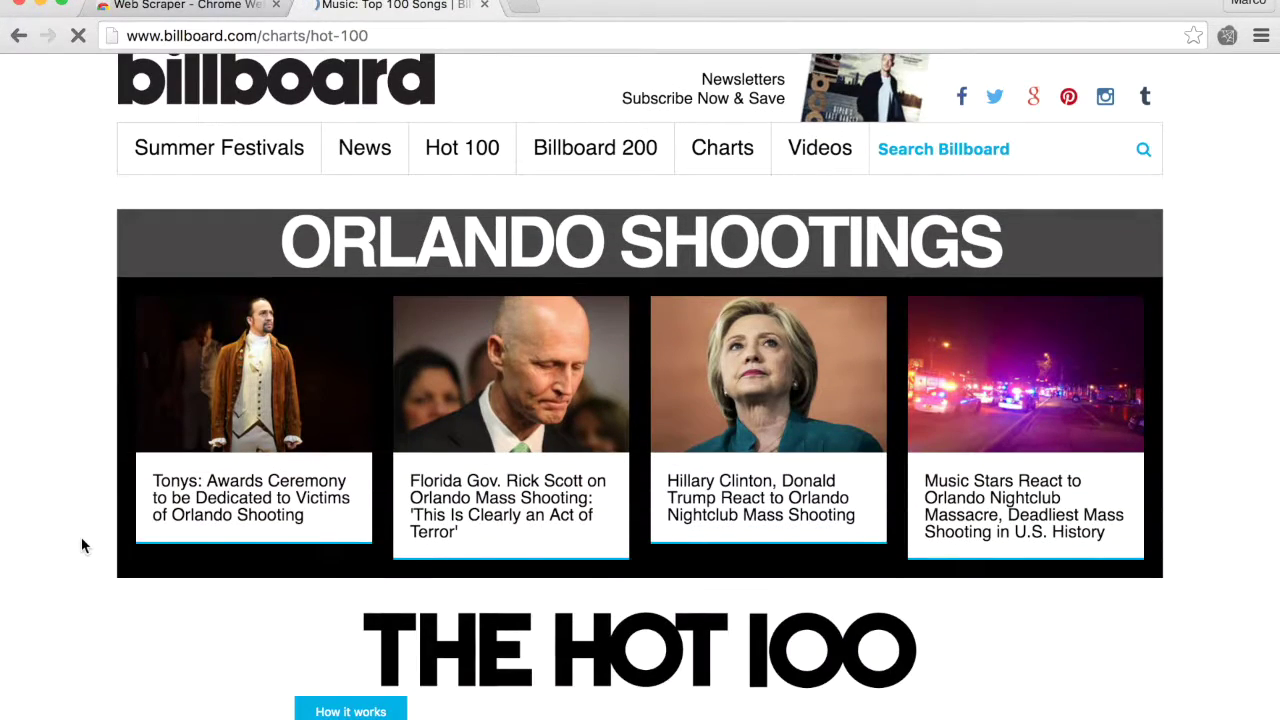
scroll(82, 545, down, 10)
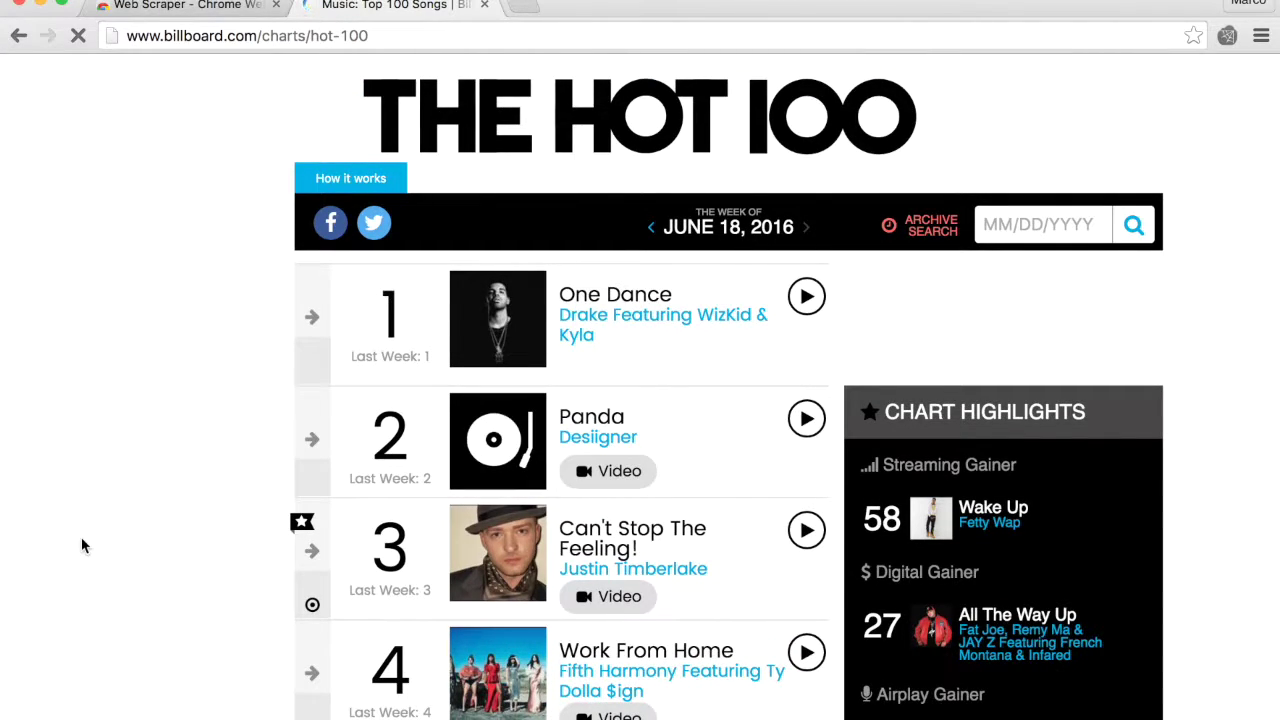
scroll(82, 545, down, 3)
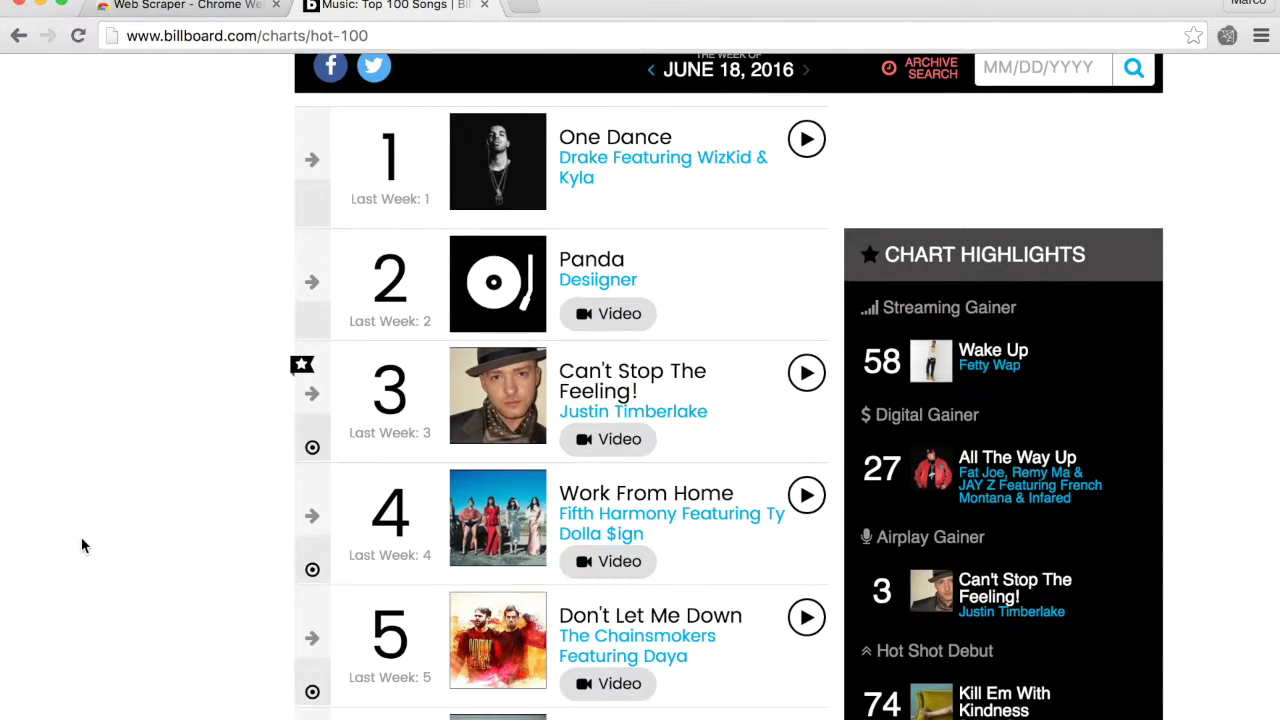
scroll(82, 545, down, 5)
scroll(82, 545, up, 8)
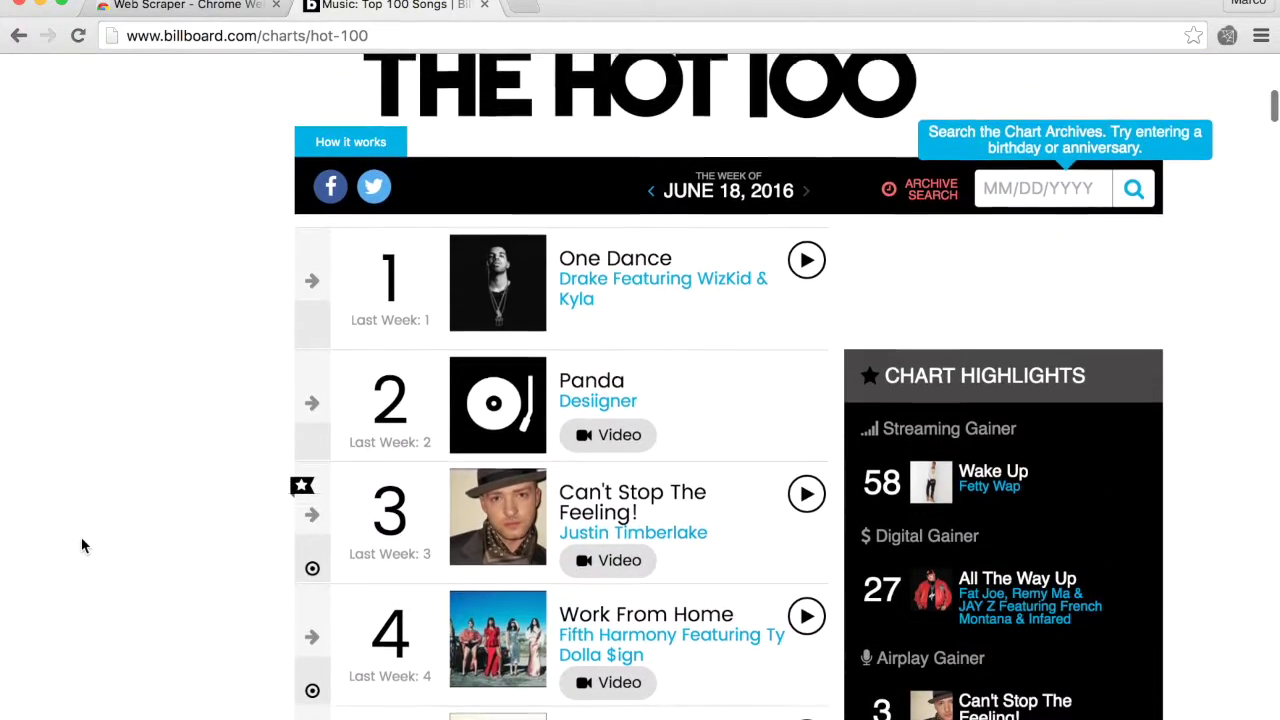
scroll(82, 545, down, 7)
mouse_move(323, 390)
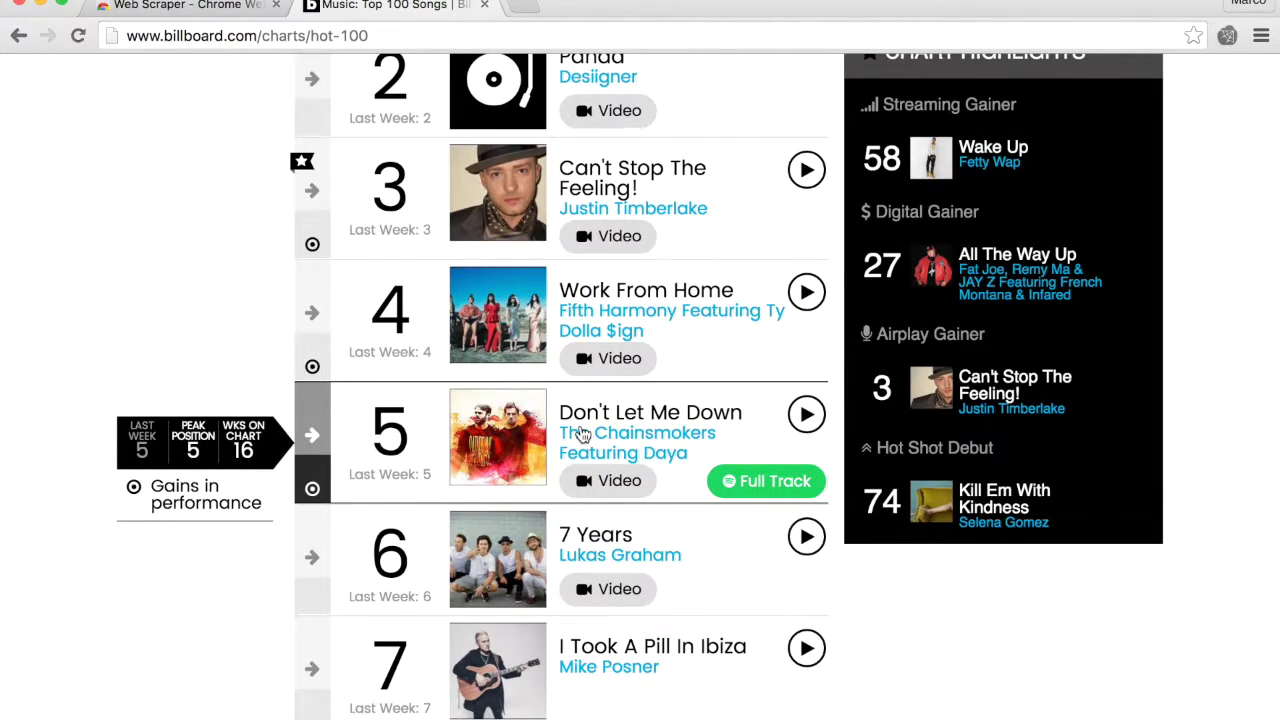
scroll(219, 366, up, 5)
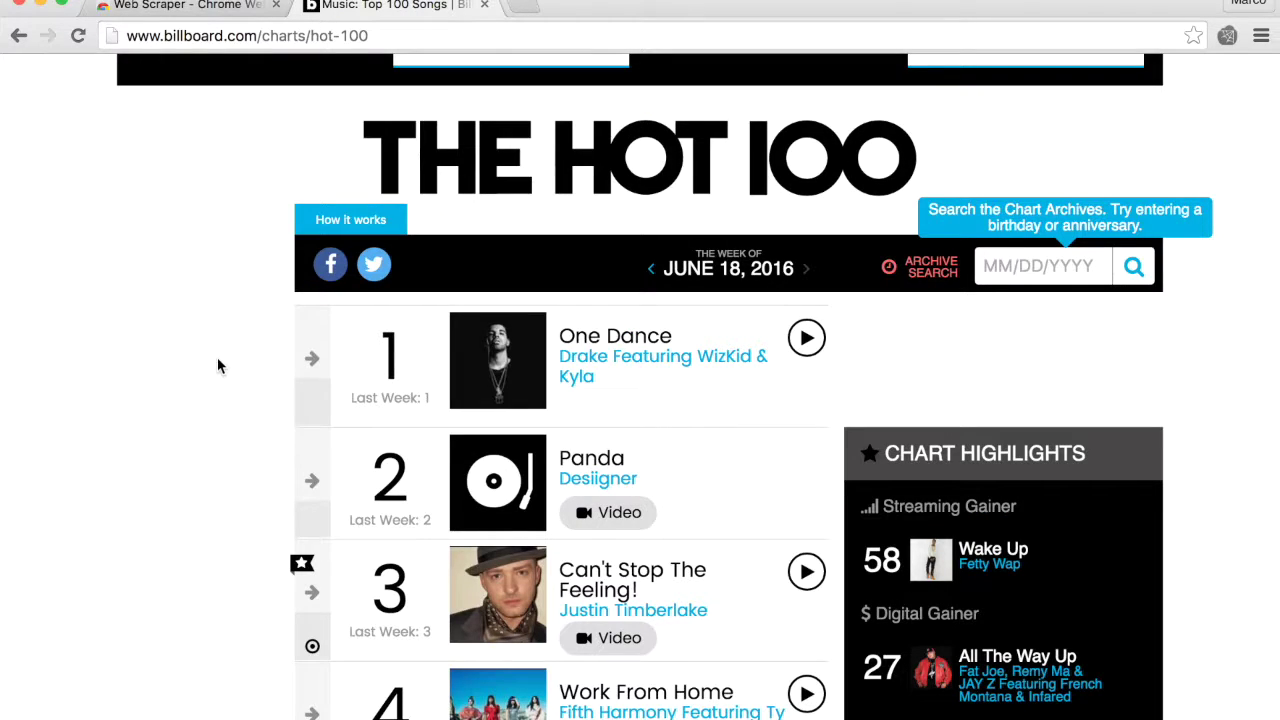
Step: Inspect the Hot 100 page and show the Web Scraper DevTools panel with its sitemaps
right_click(218, 366)
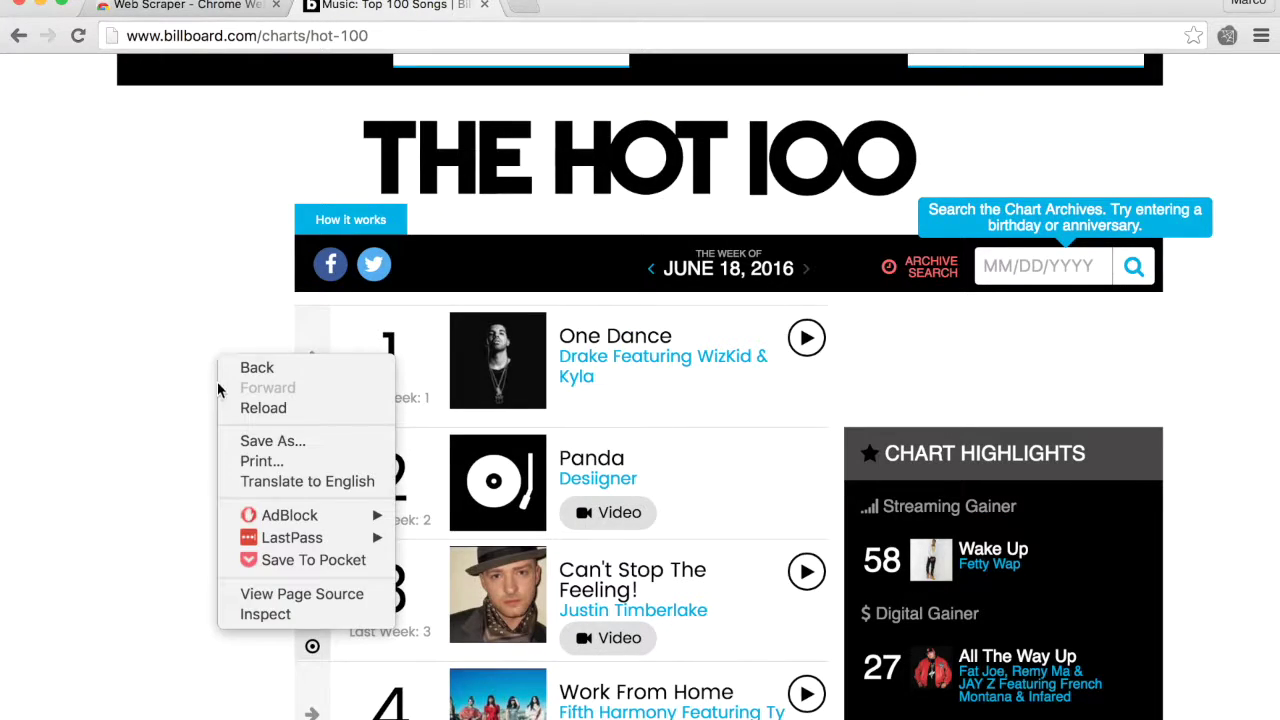
click(240, 618)
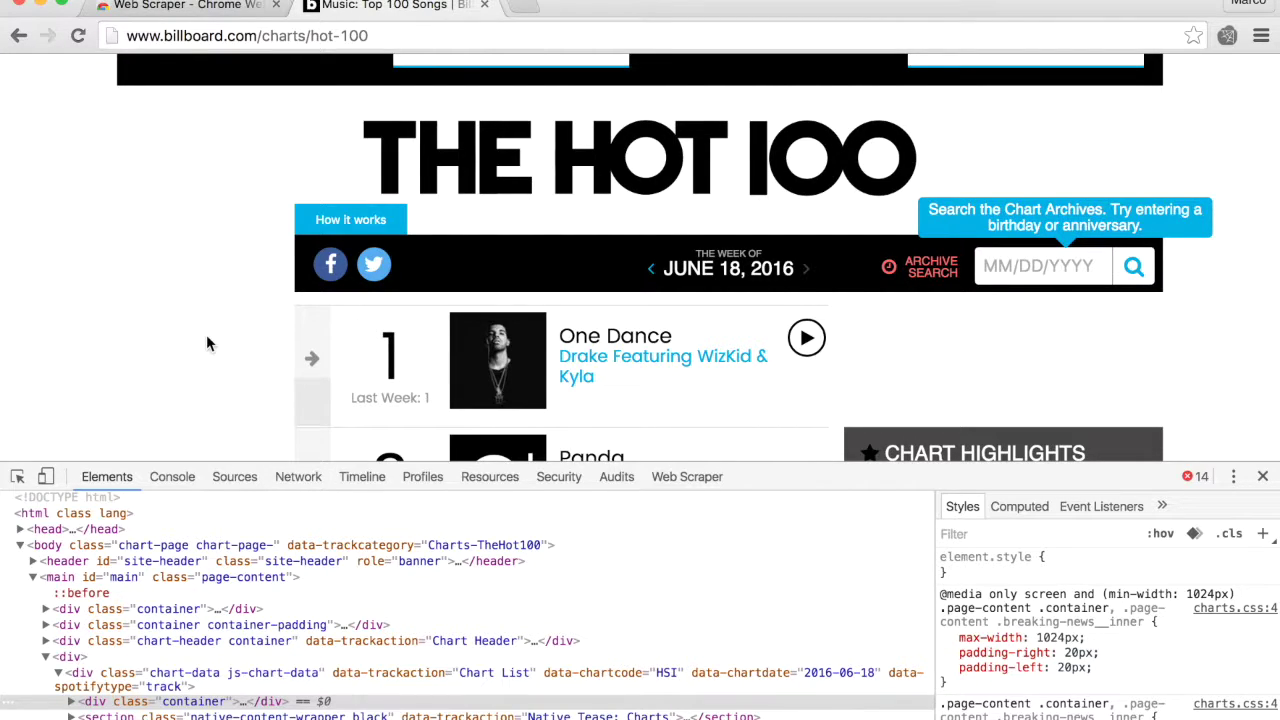
scroll(207, 342, down, 2)
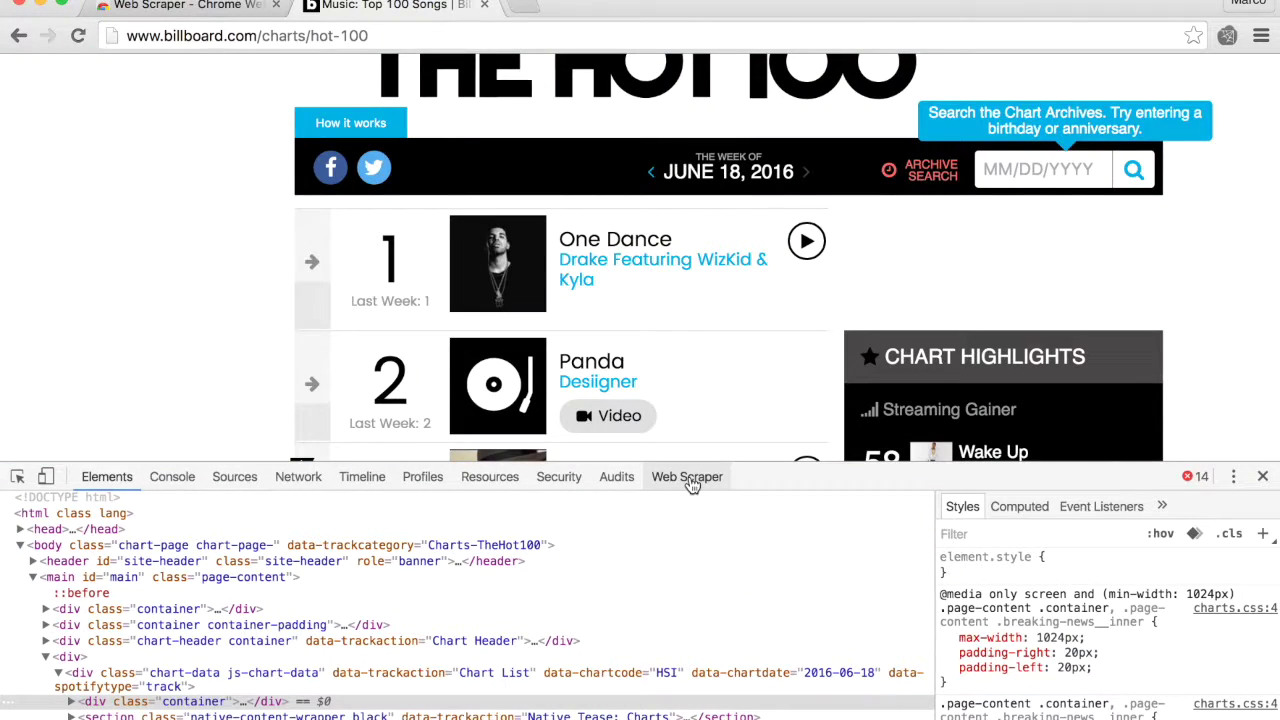
click(690, 481)
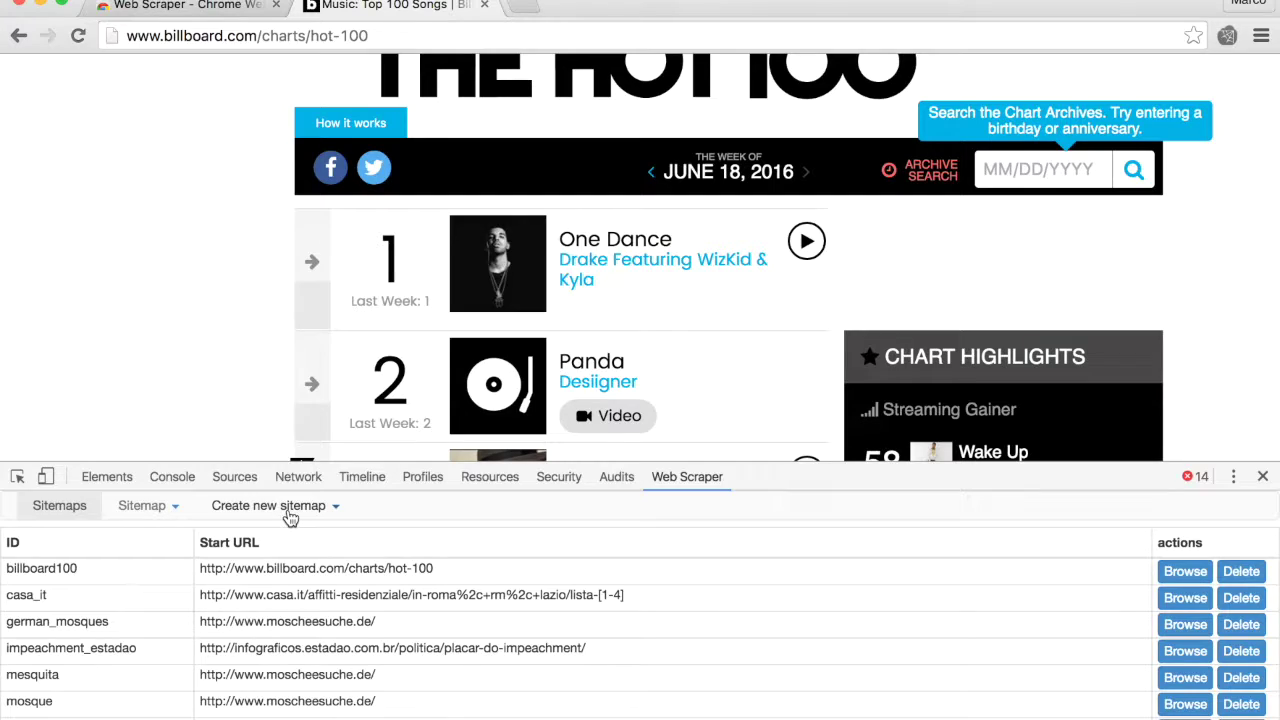
click(290, 515)
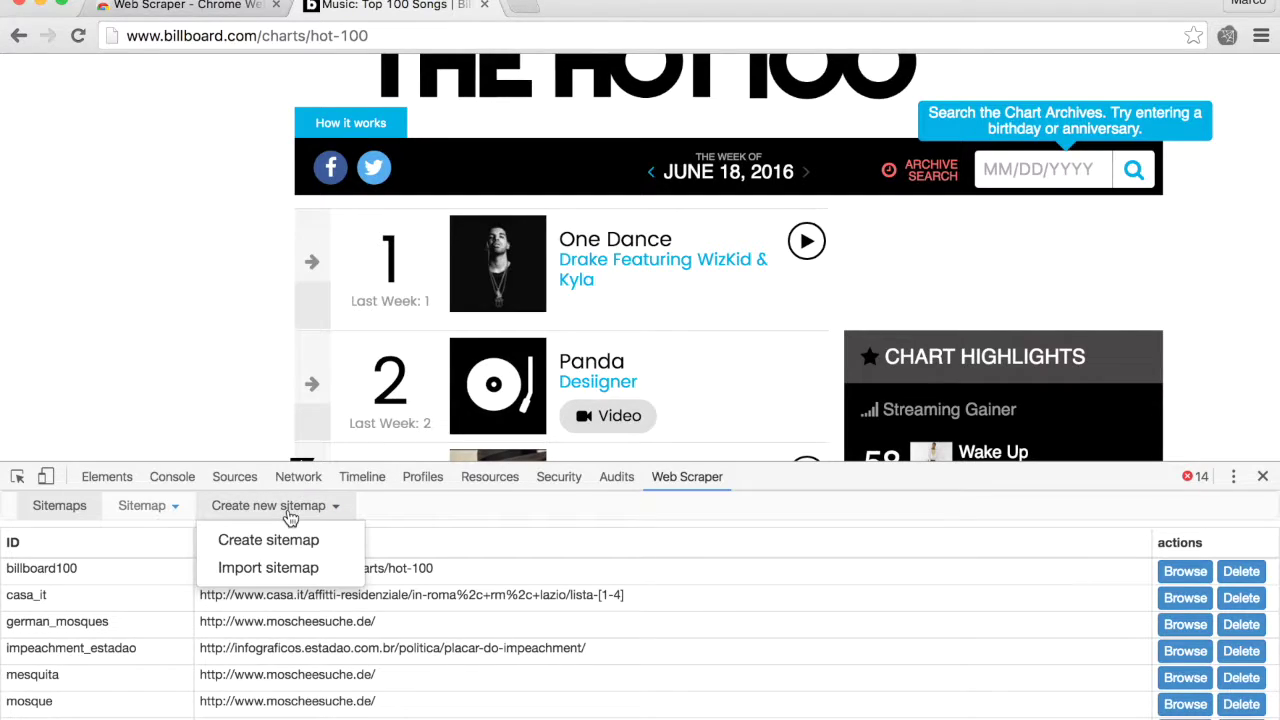
click(262, 538)
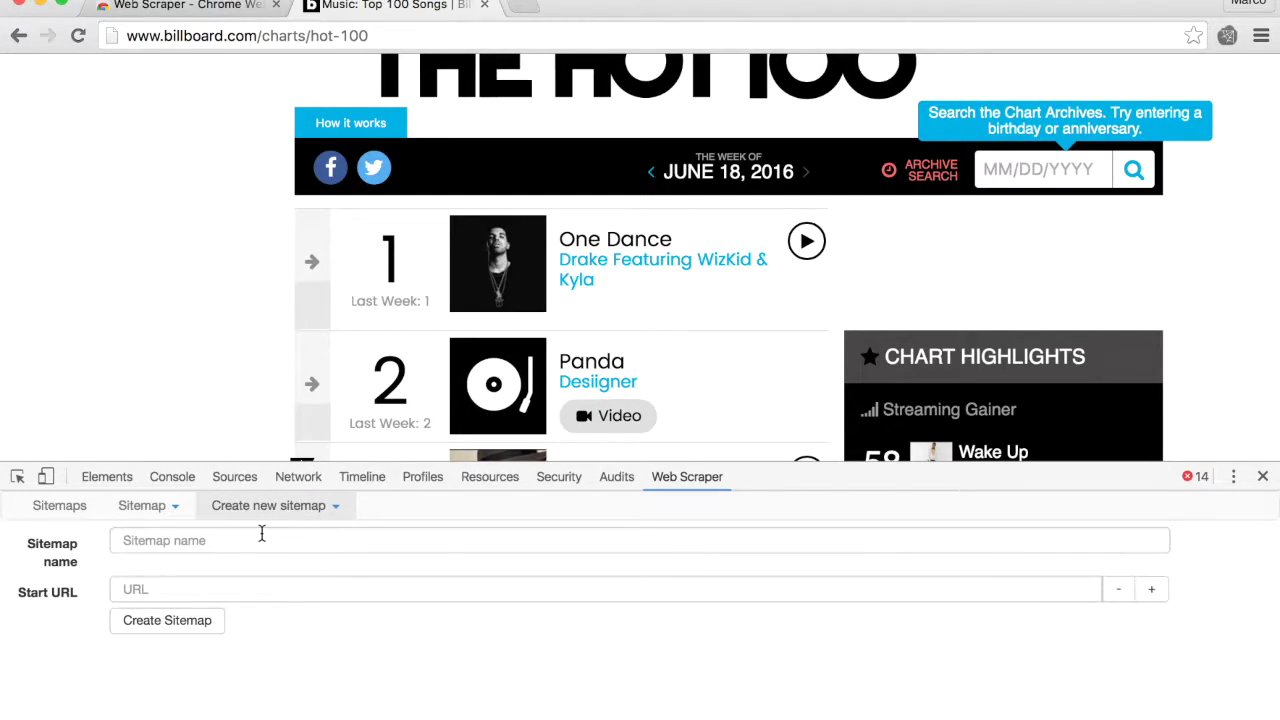
click(205, 542)
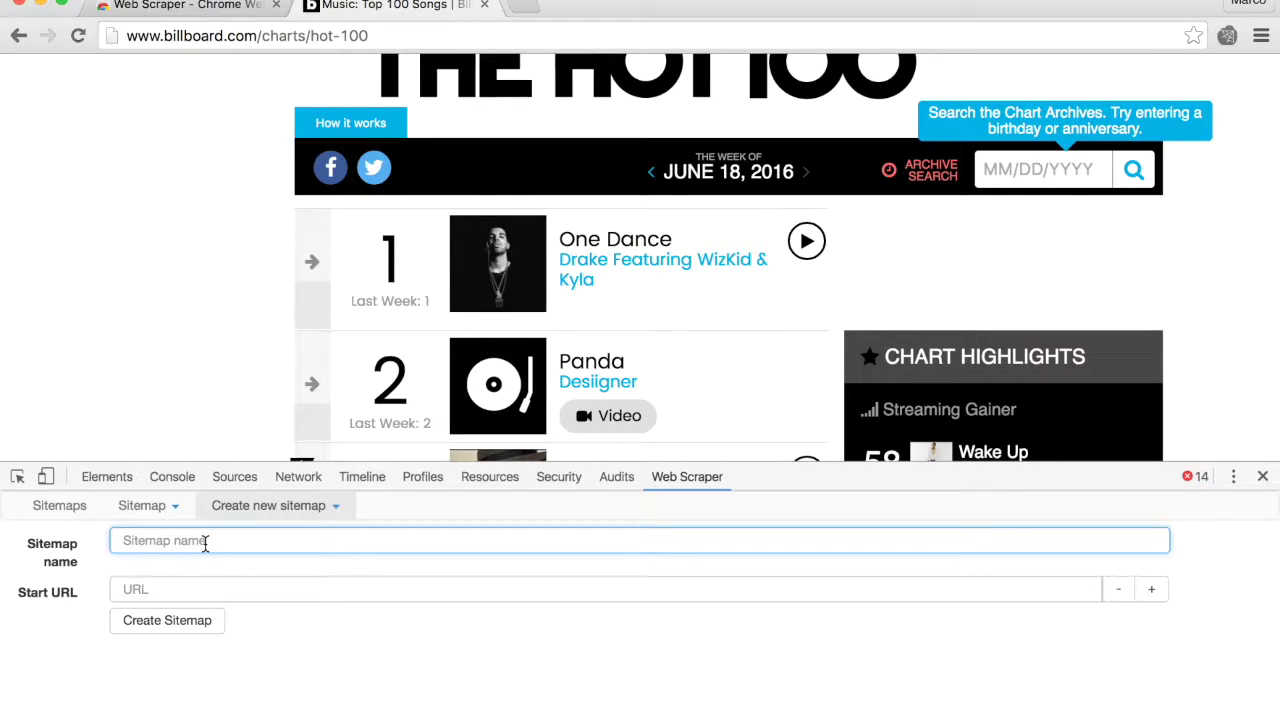
text(billboard100)
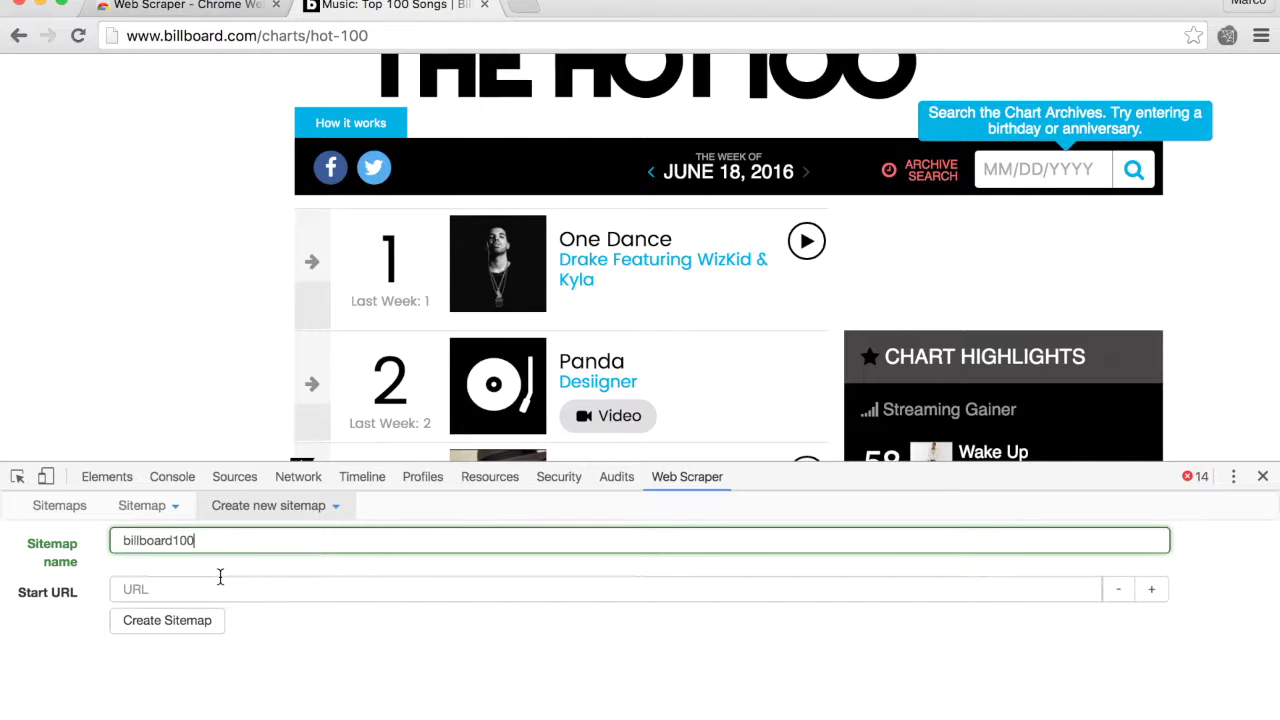
click(208, 591)
text(http://www.billboard.com/charts/hot-100)
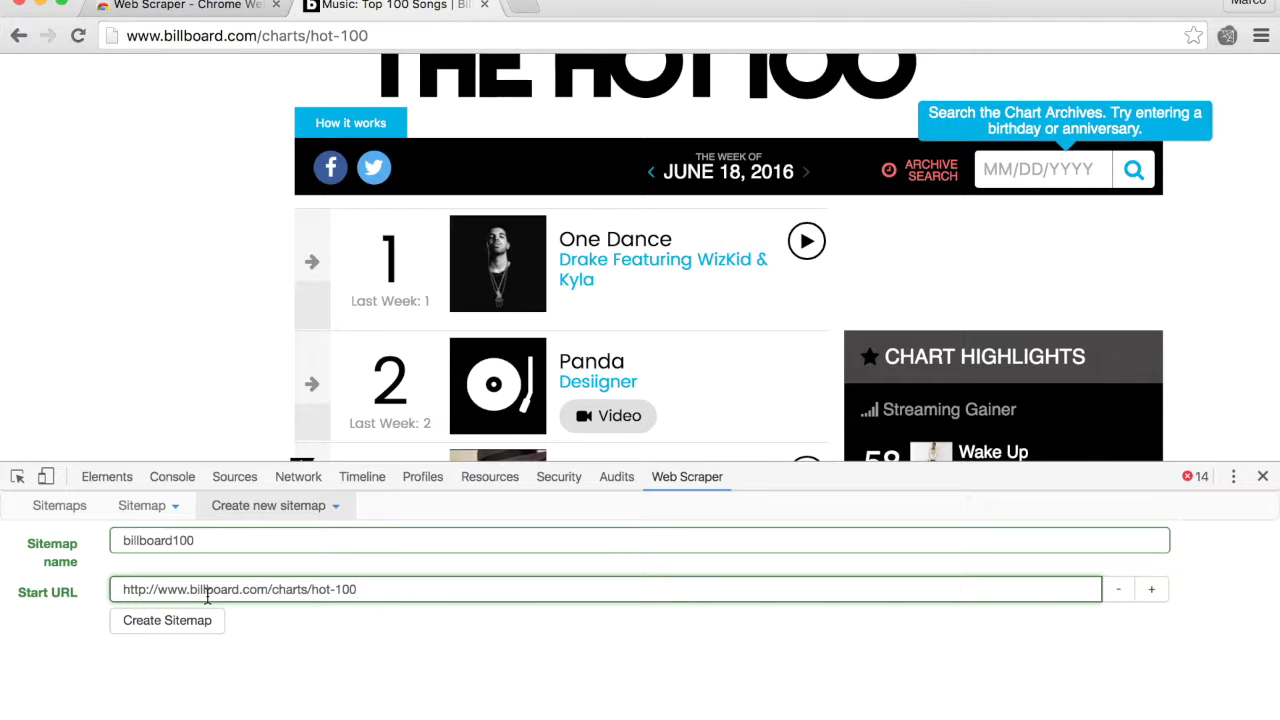
click(149, 622)
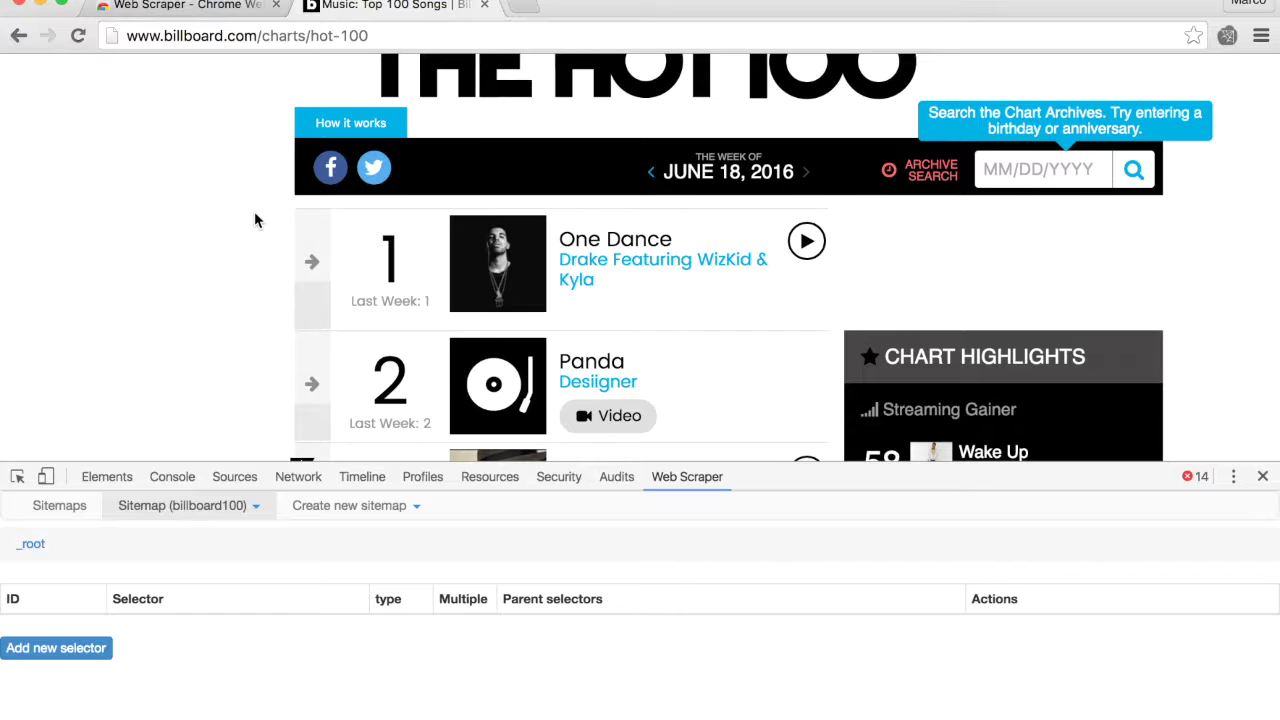
Step: Add a new selector to billboard100 with Id 'box'
scroll(254, 217, down, 5)
scroll(254, 220, down, 5)
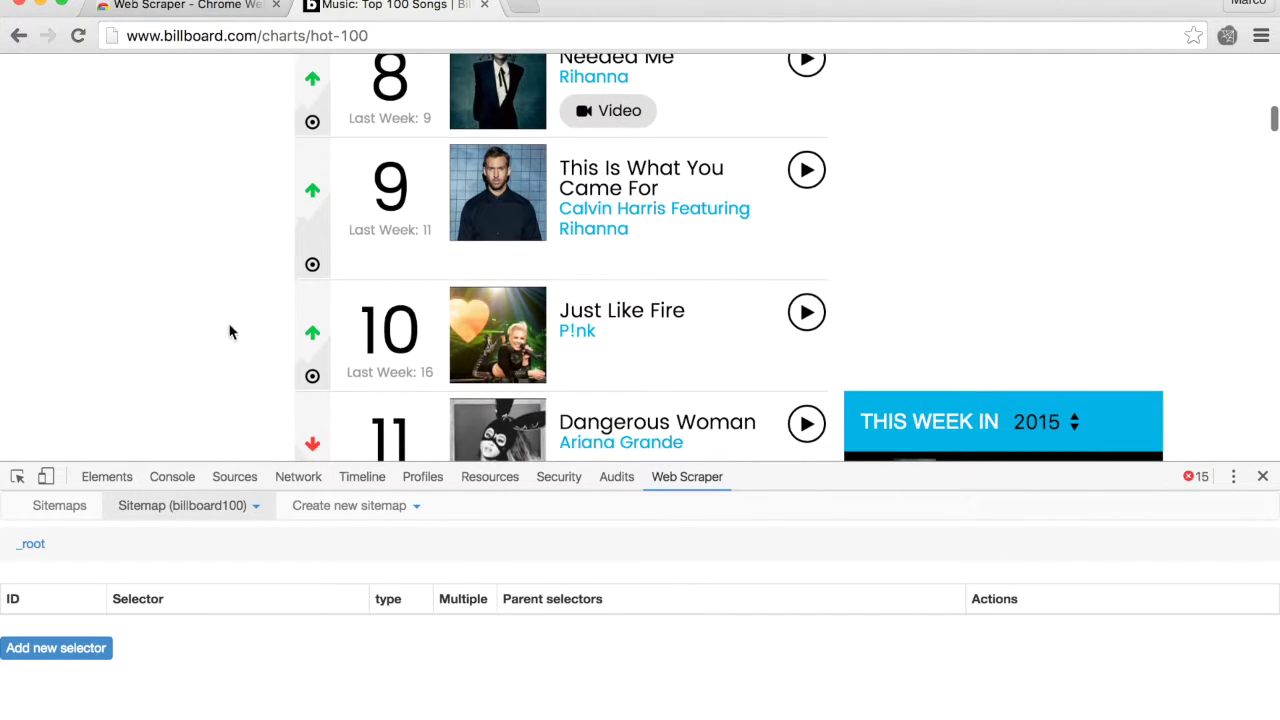
scroll(198, 365, down, 3)
scroll(198, 365, down, 20)
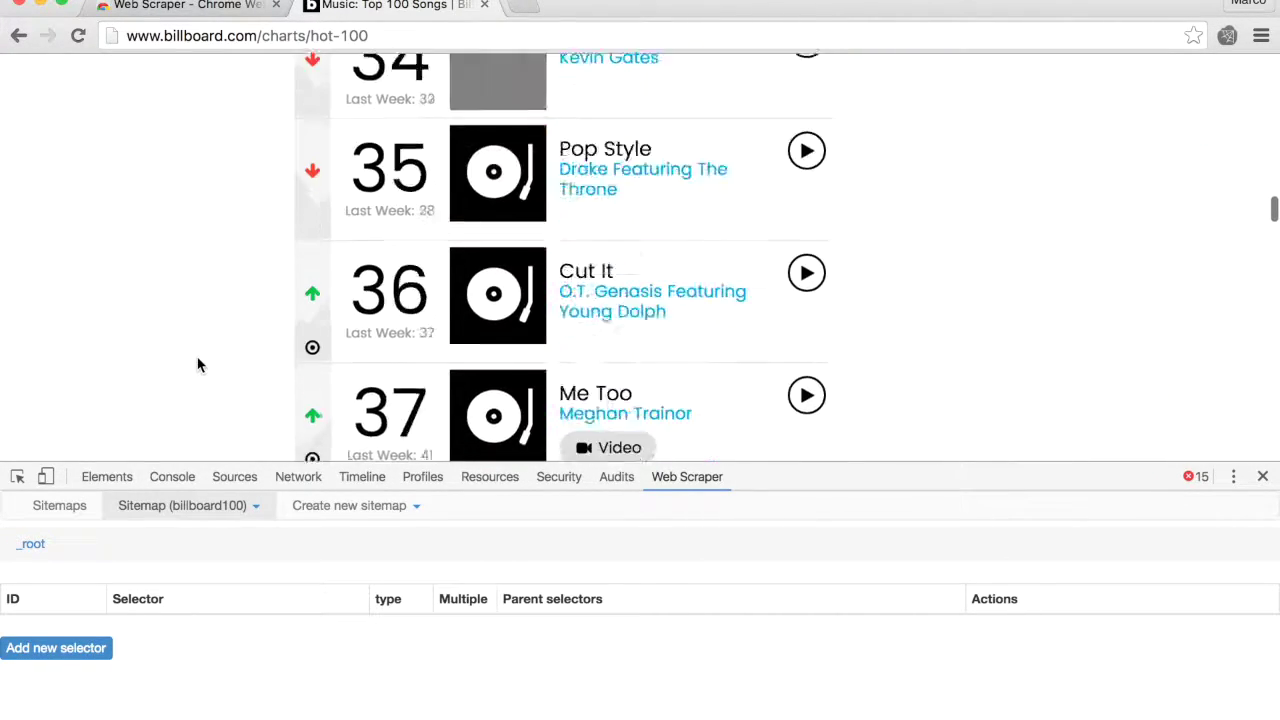
scroll(198, 365, down, 20)
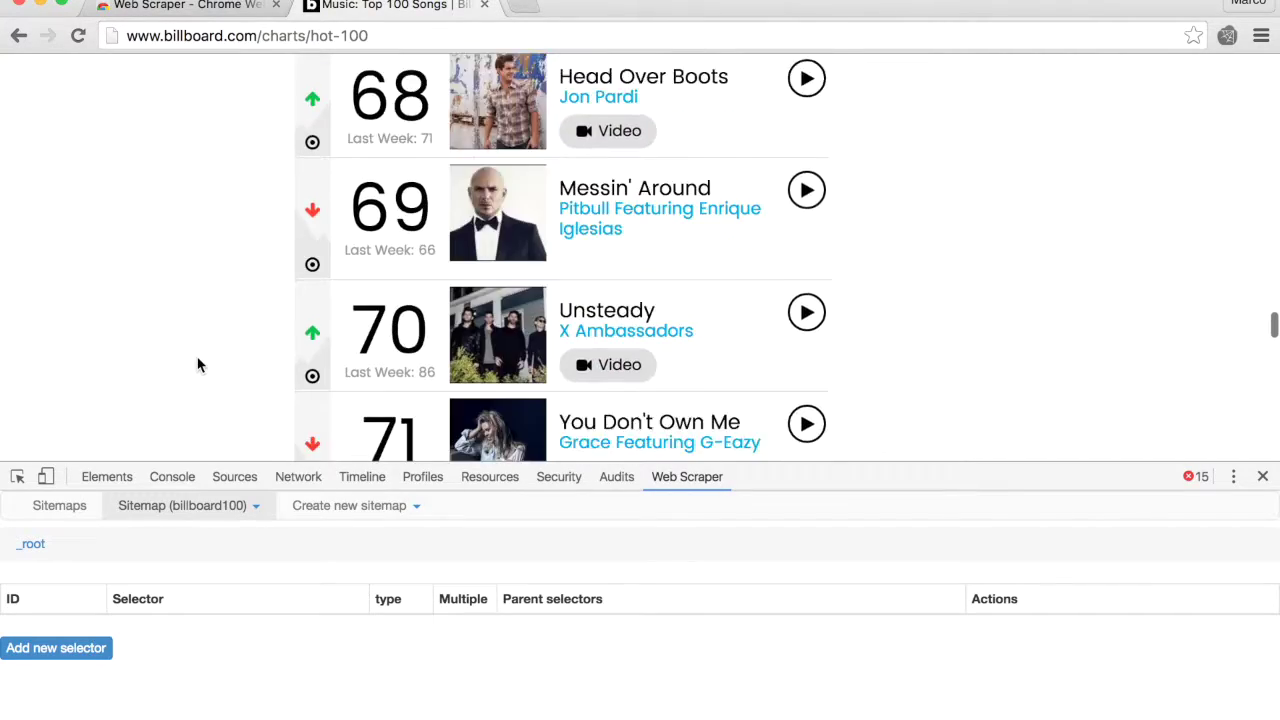
scroll(198, 365, down, 2)
scroll(198, 365, up, 20)
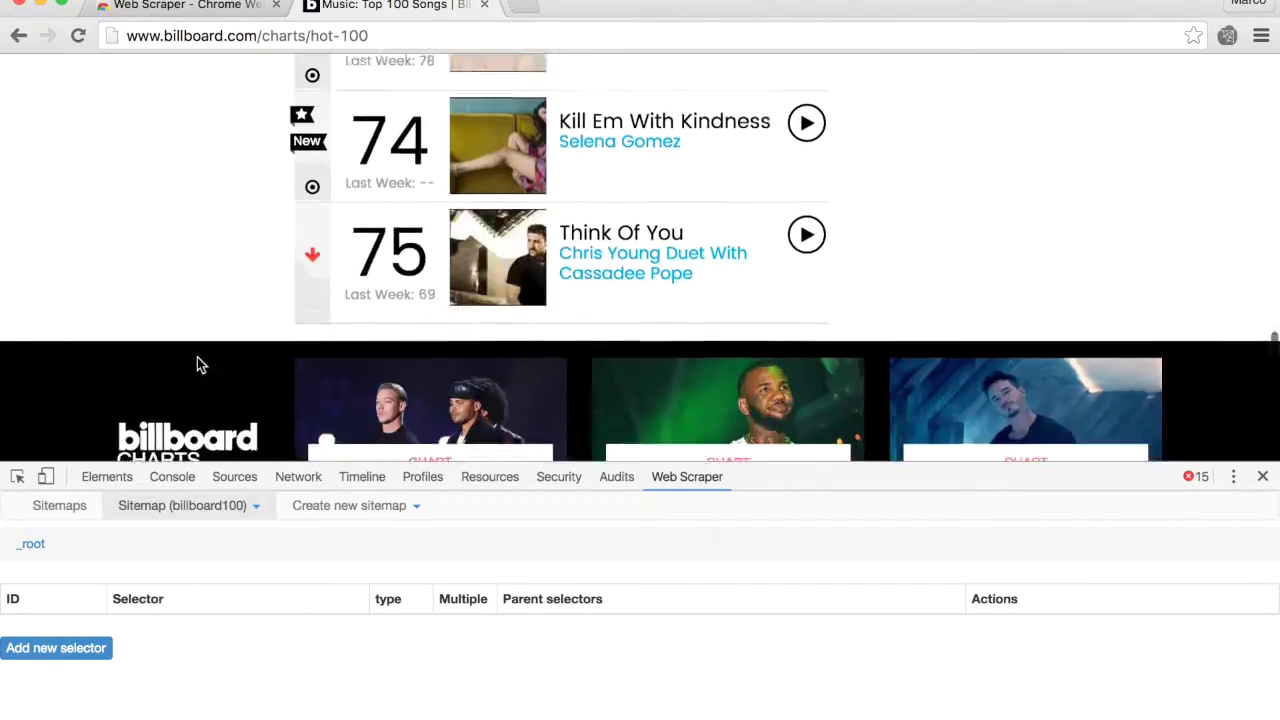
scroll(198, 365, up, 15)
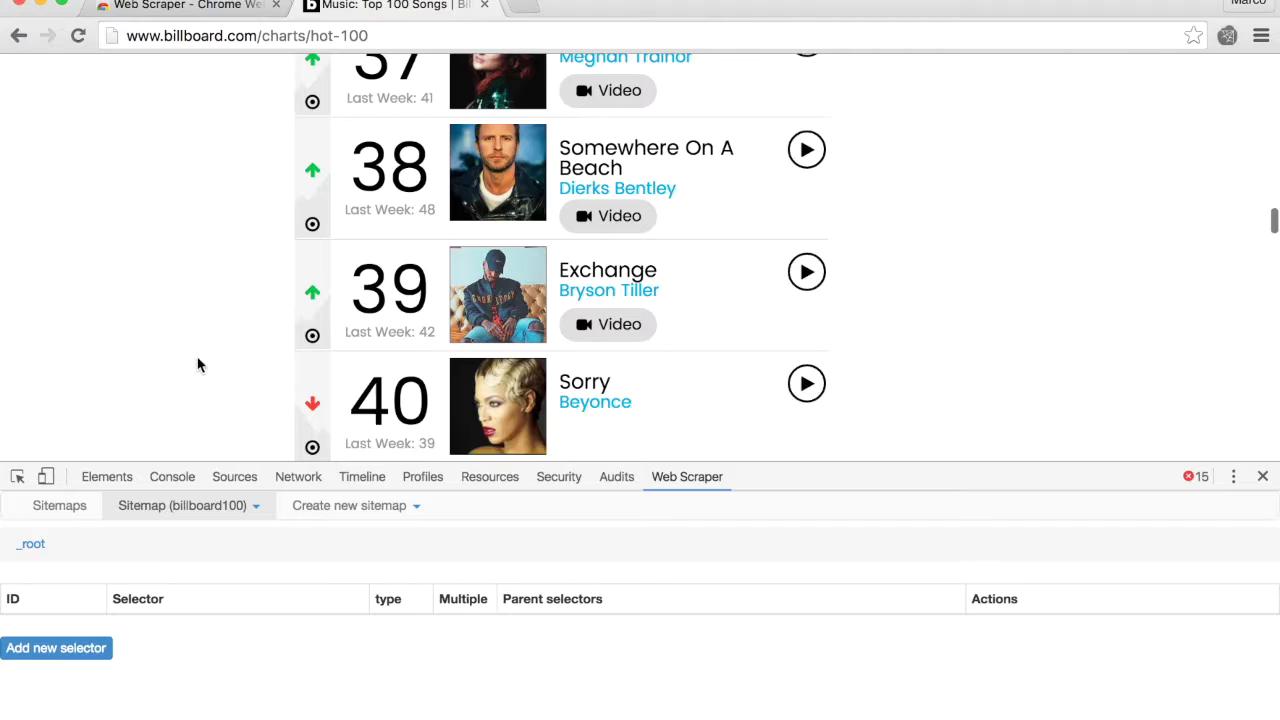
click(47, 650)
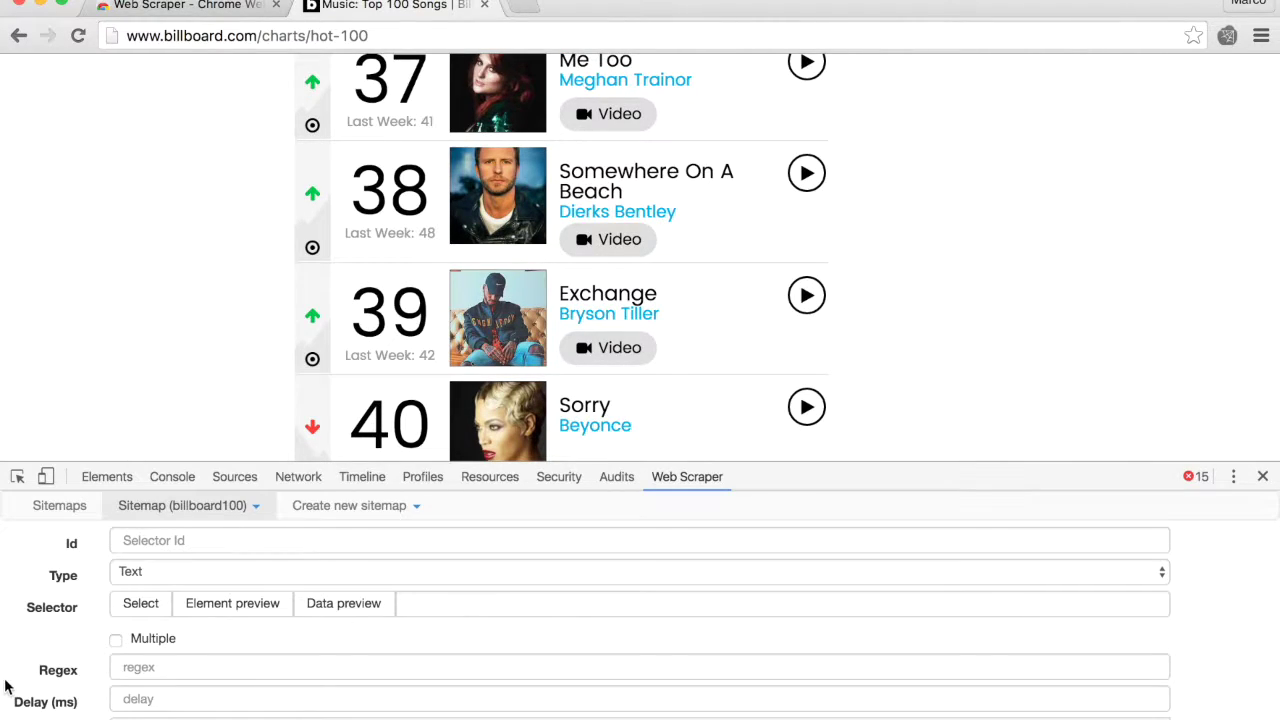
click(181, 540)
text(box)
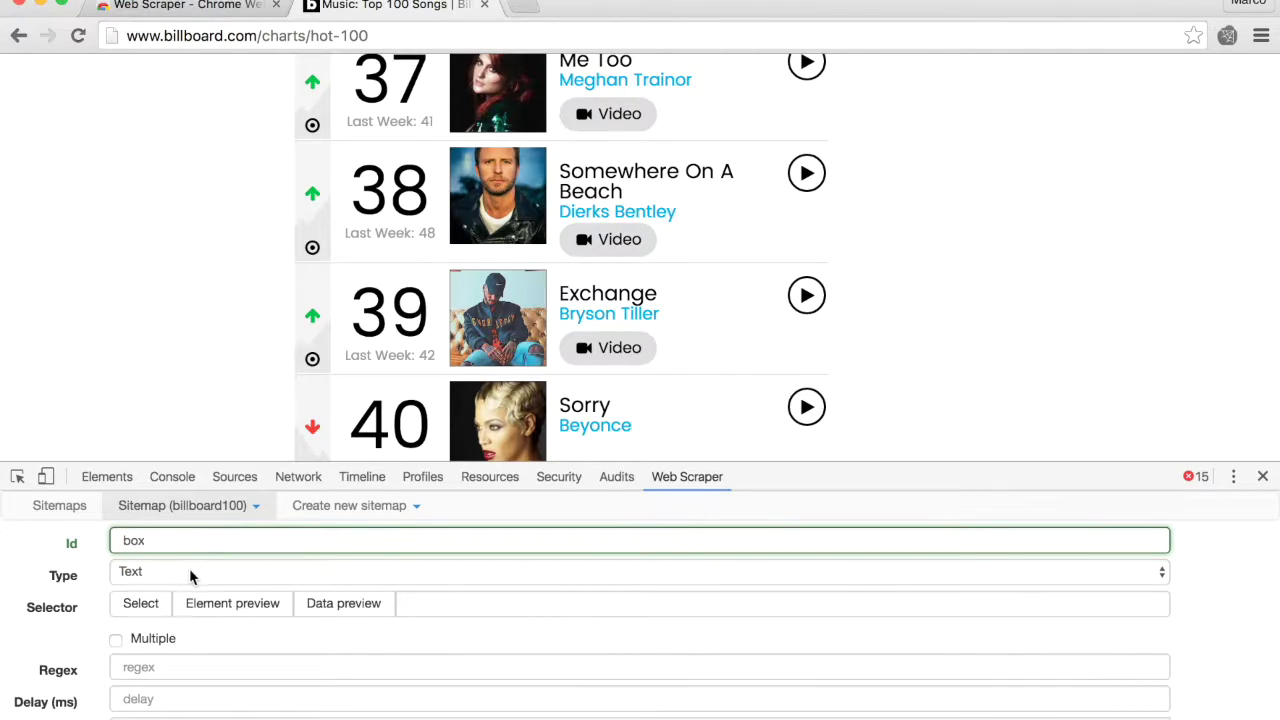
Step: Set the box selector's type to Element with Multiple enabled, and begin picking
click(166, 578)
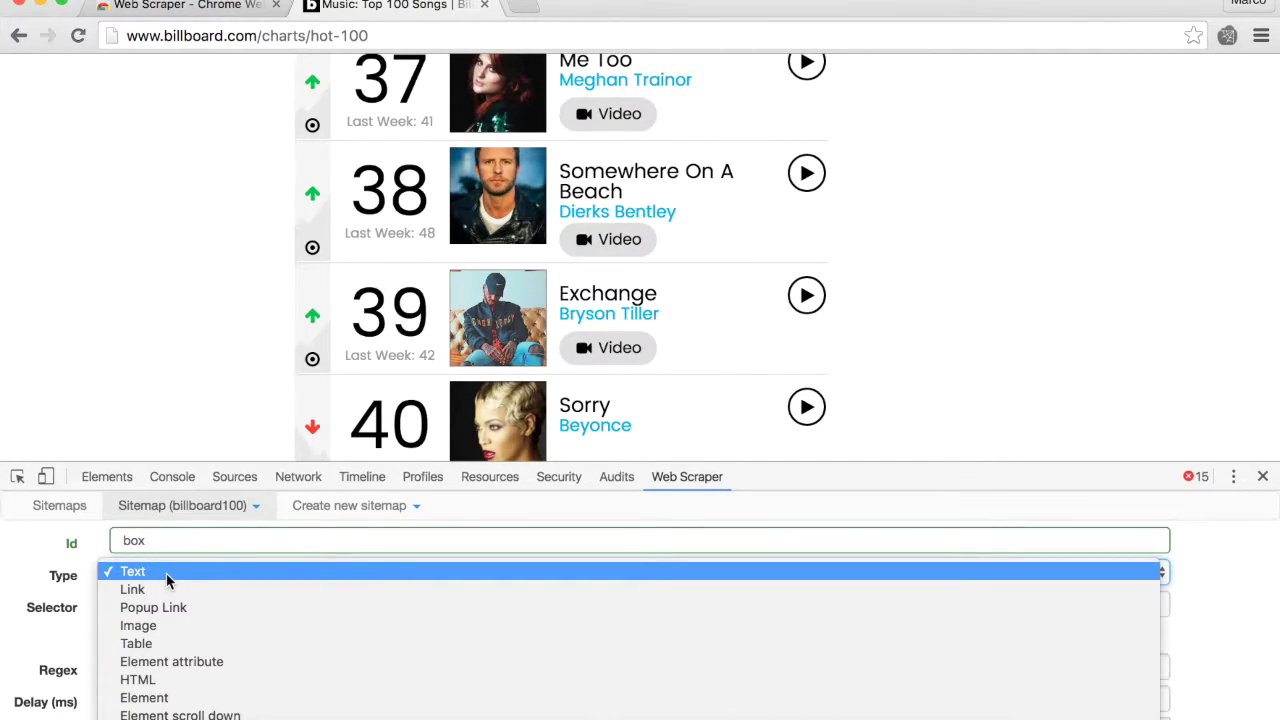
click(176, 700)
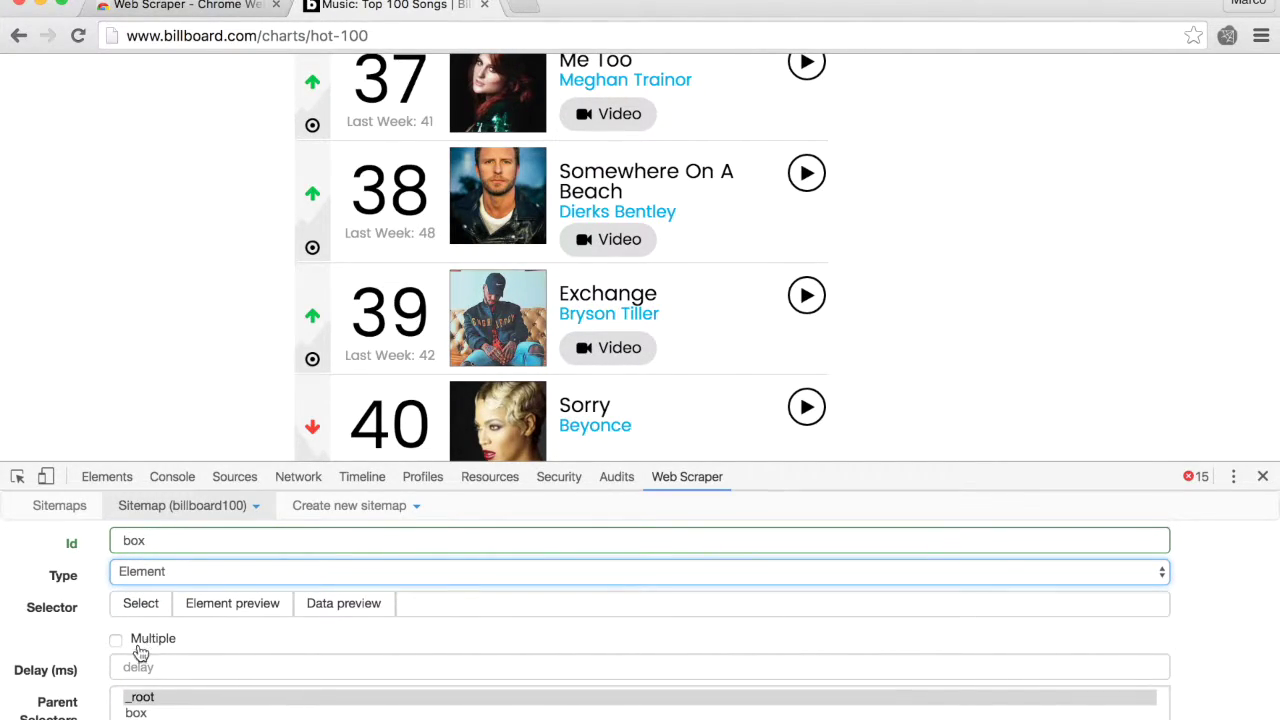
click(116, 641)
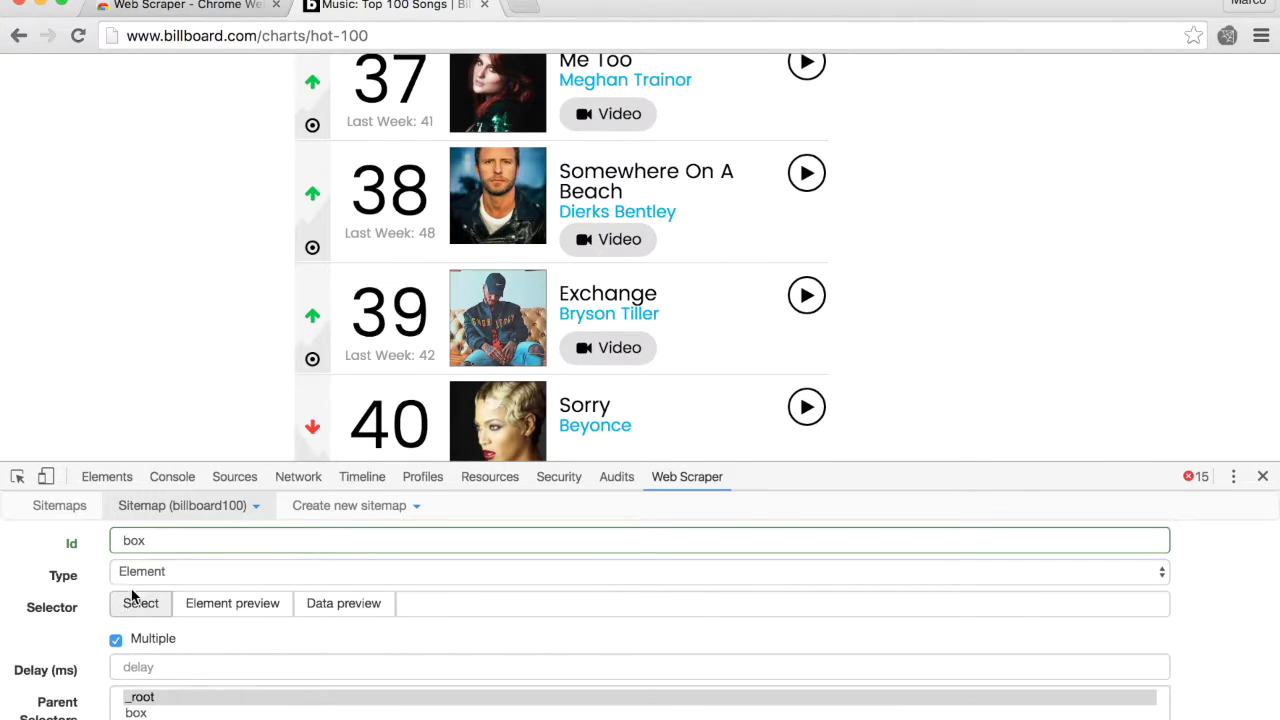
click(130, 612)
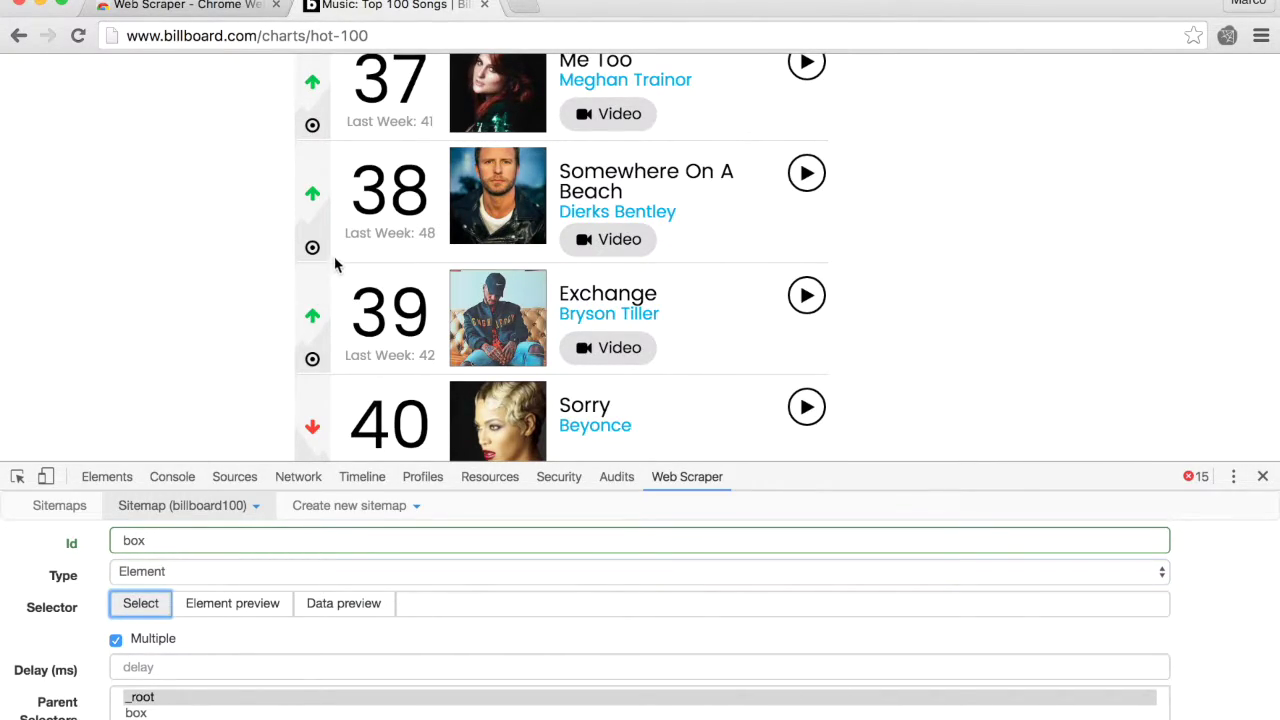
Step: Pick chart rows 1 and 2, extending the selection through rows 76 and 77
scroll(336, 262, up, 20)
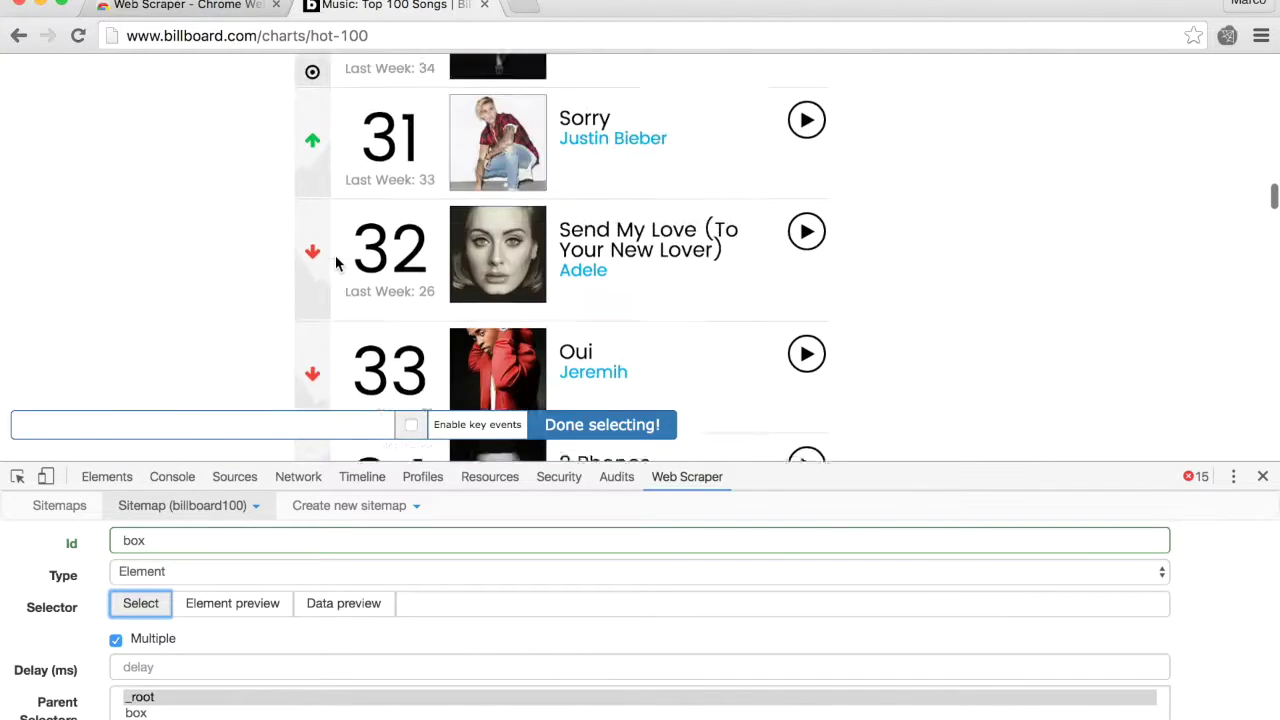
scroll(336, 262, up, 7)
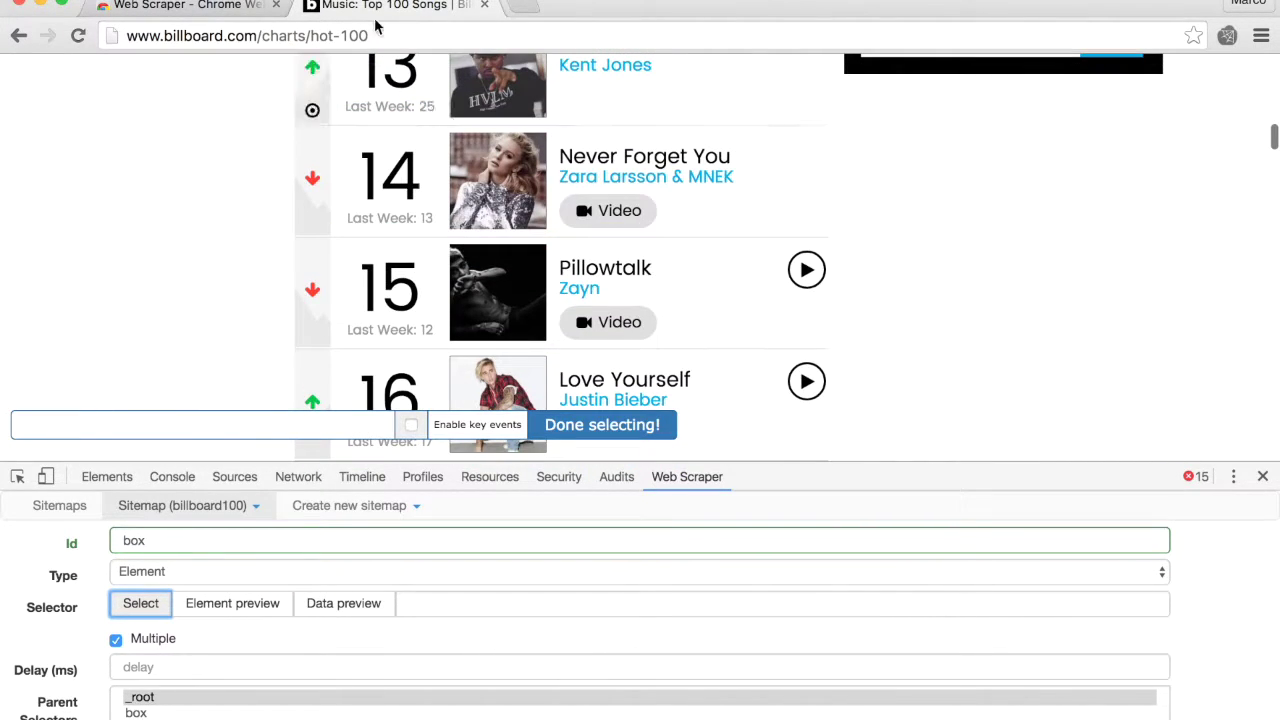
scroll(417, 226, up, 17)
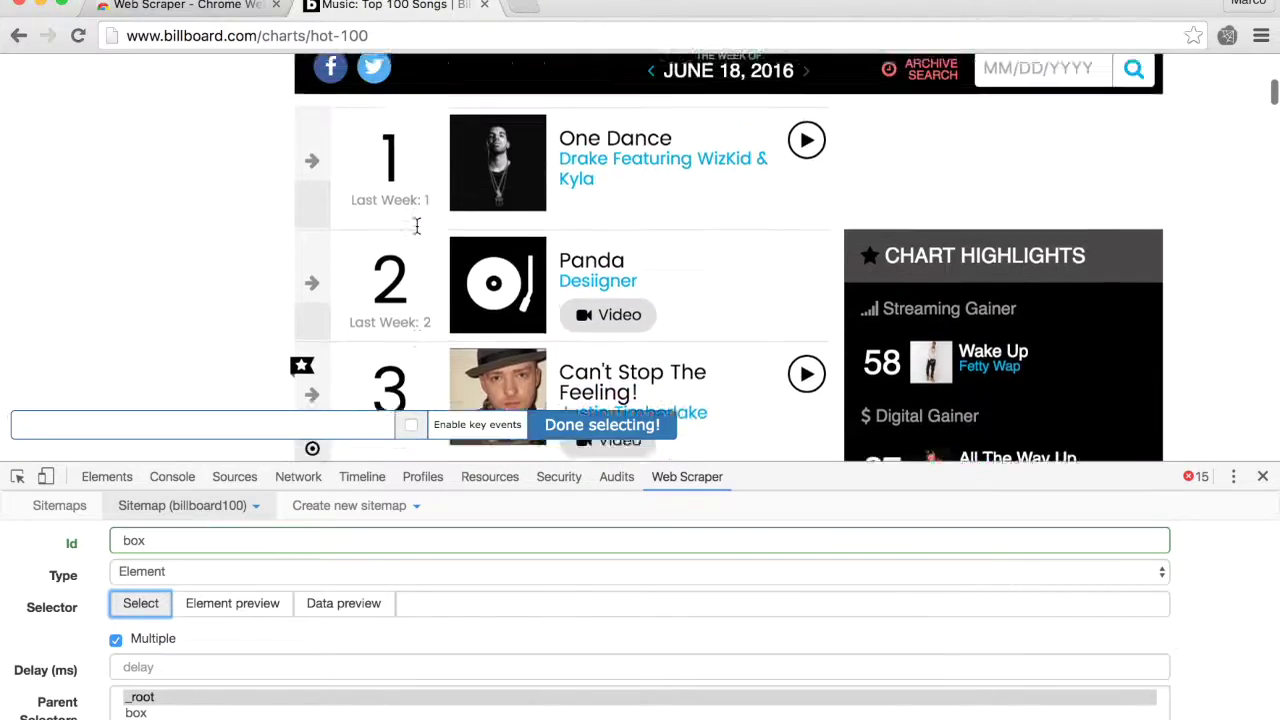
scroll(417, 228, down, 3)
scroll(445, 260, up, 2)
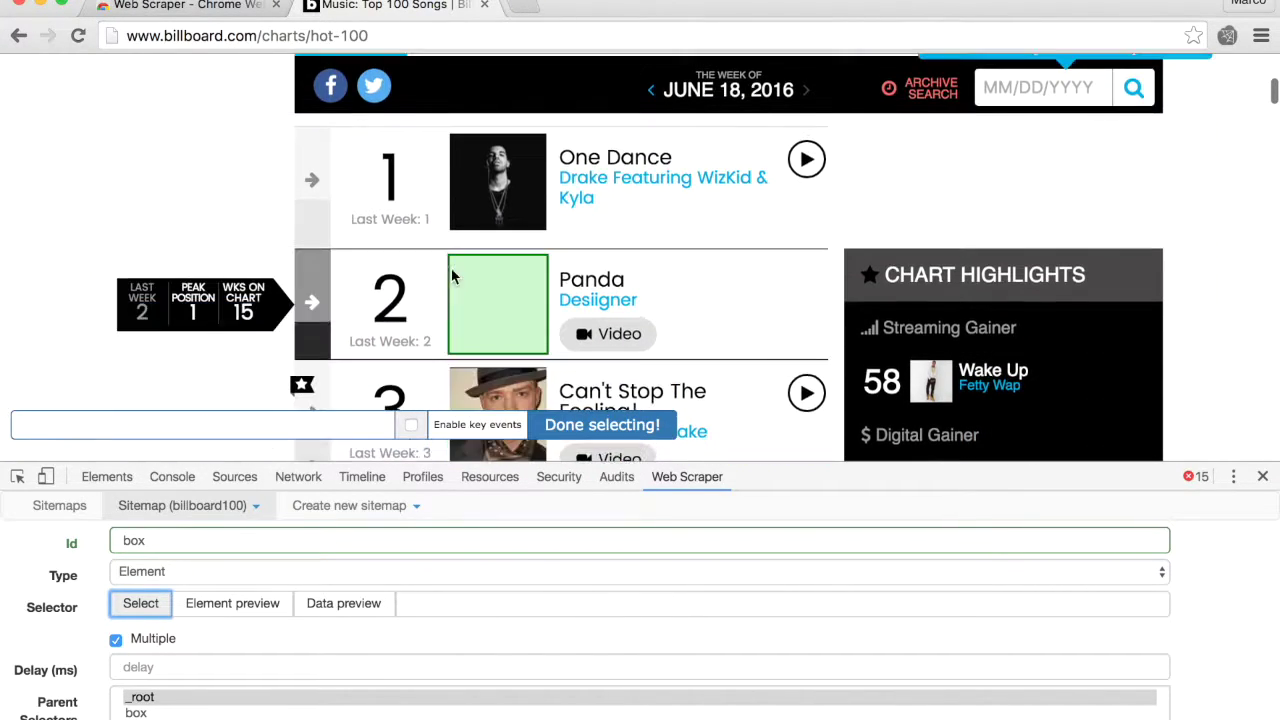
click(556, 248)
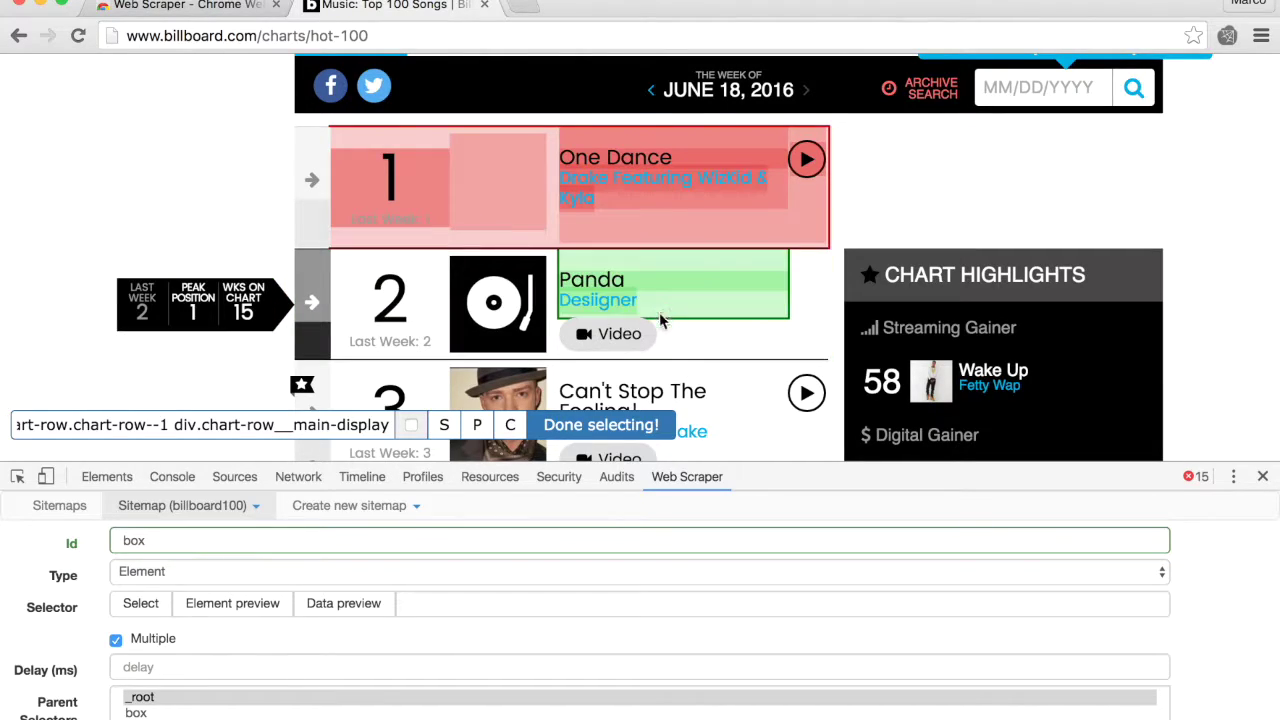
click(654, 355)
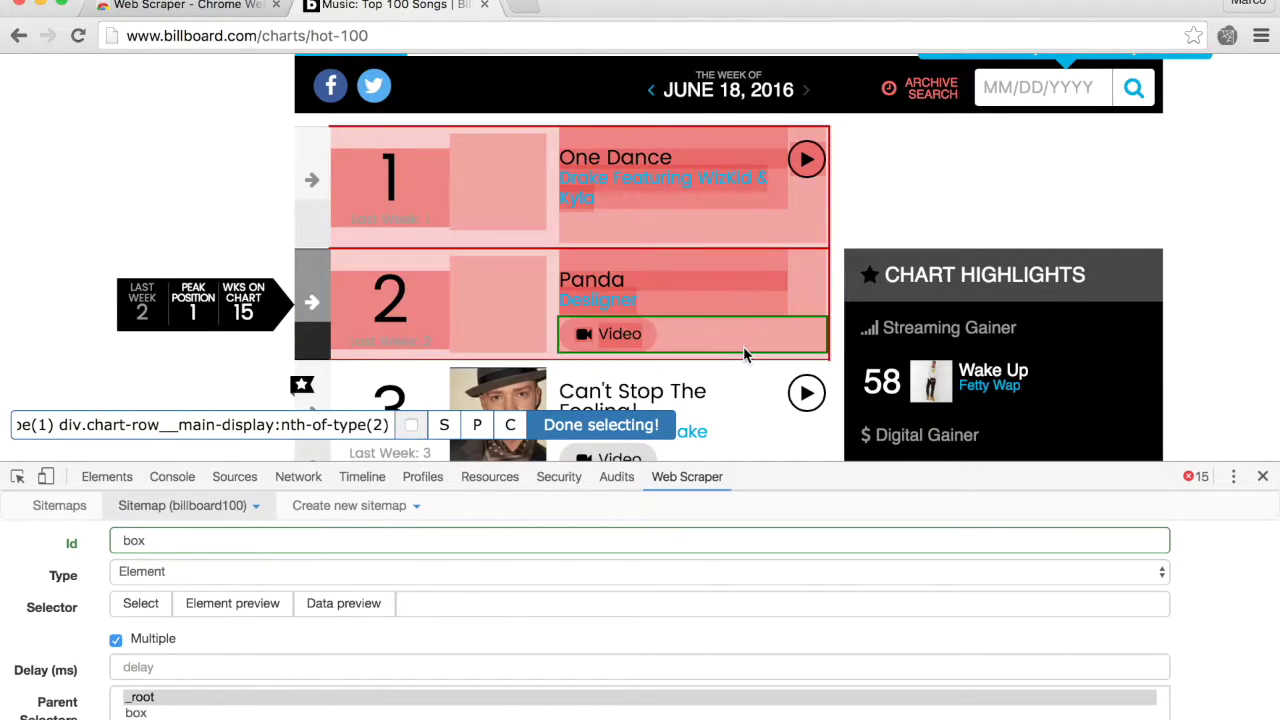
scroll(744, 354, down, 3)
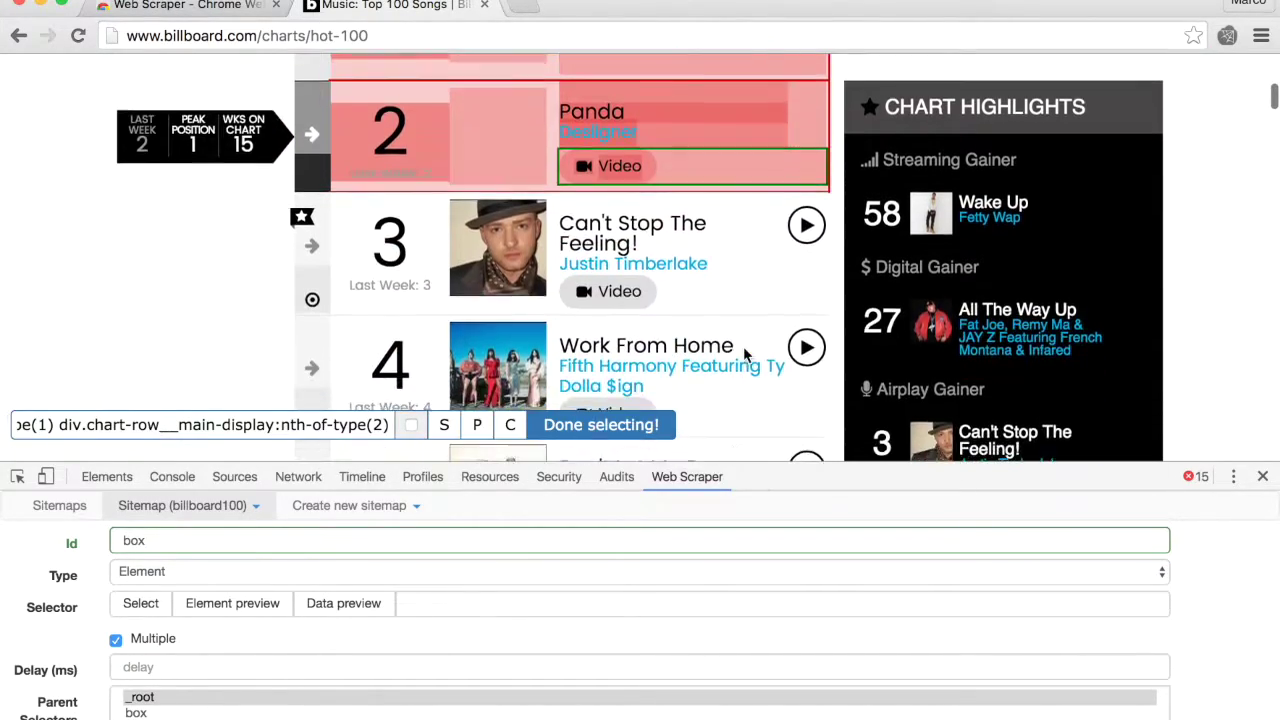
click(667, 313)
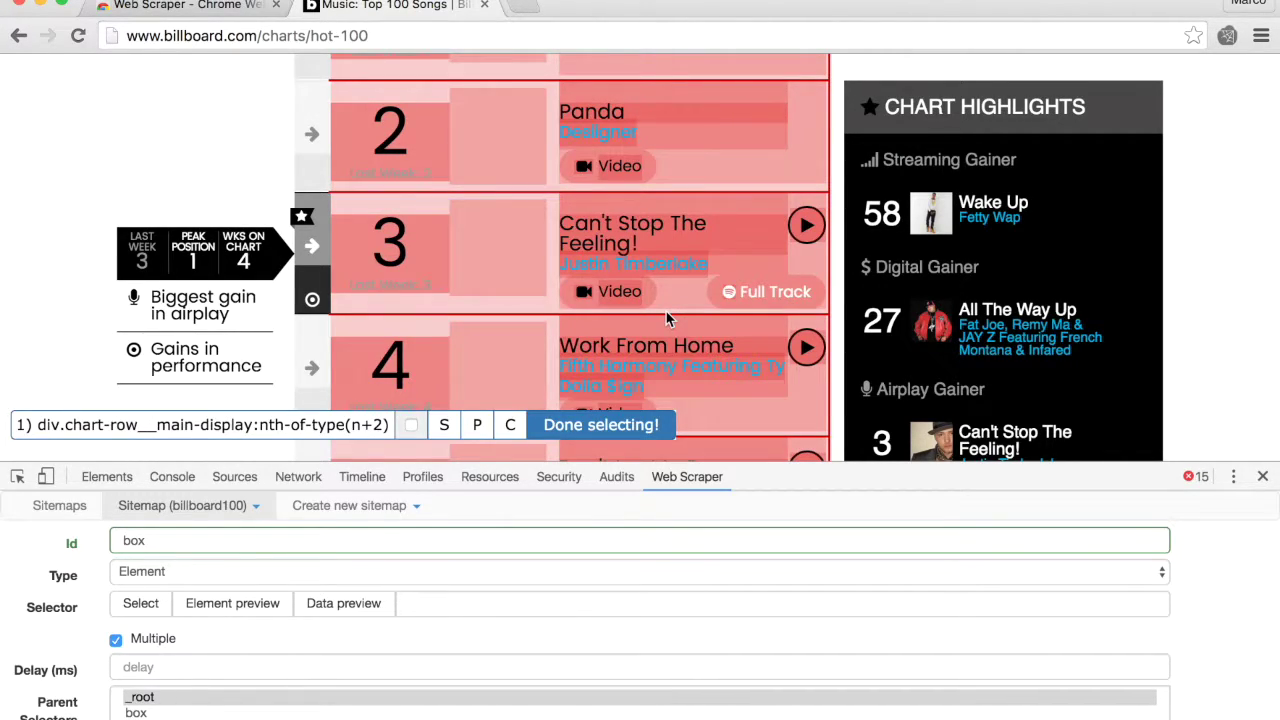
scroll(666, 312, down, 20)
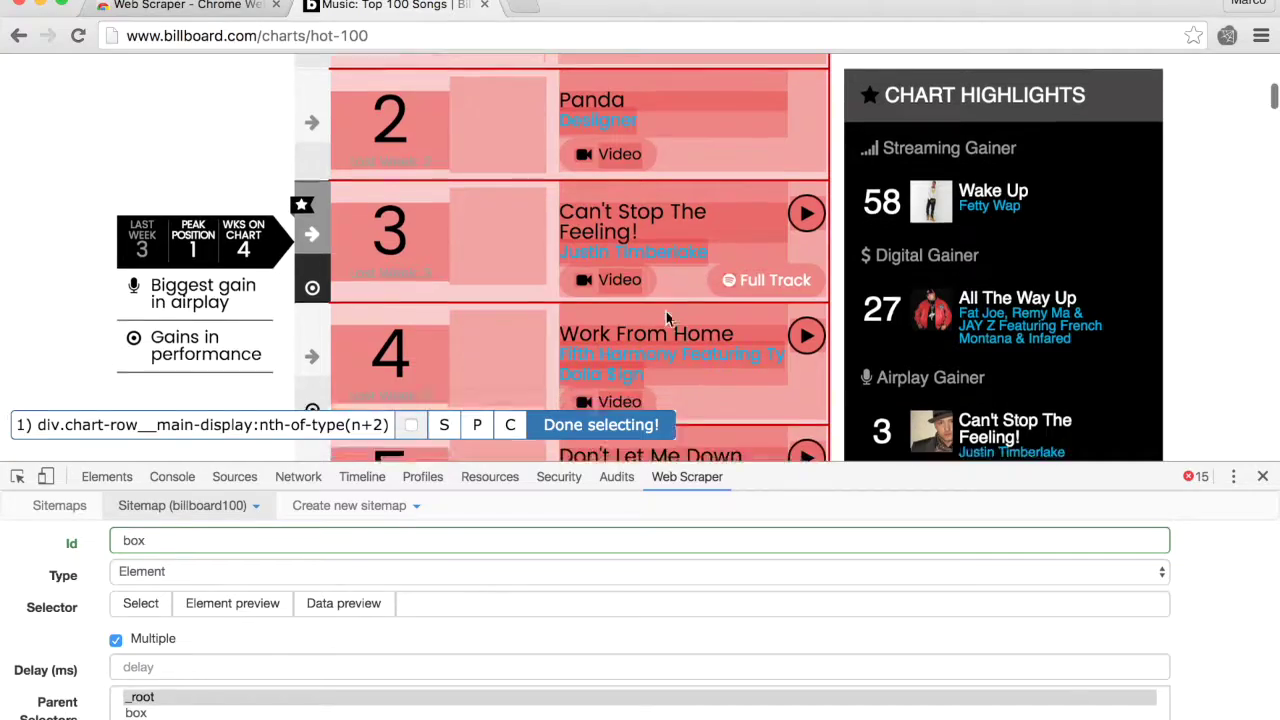
scroll(667, 318, down, 20)
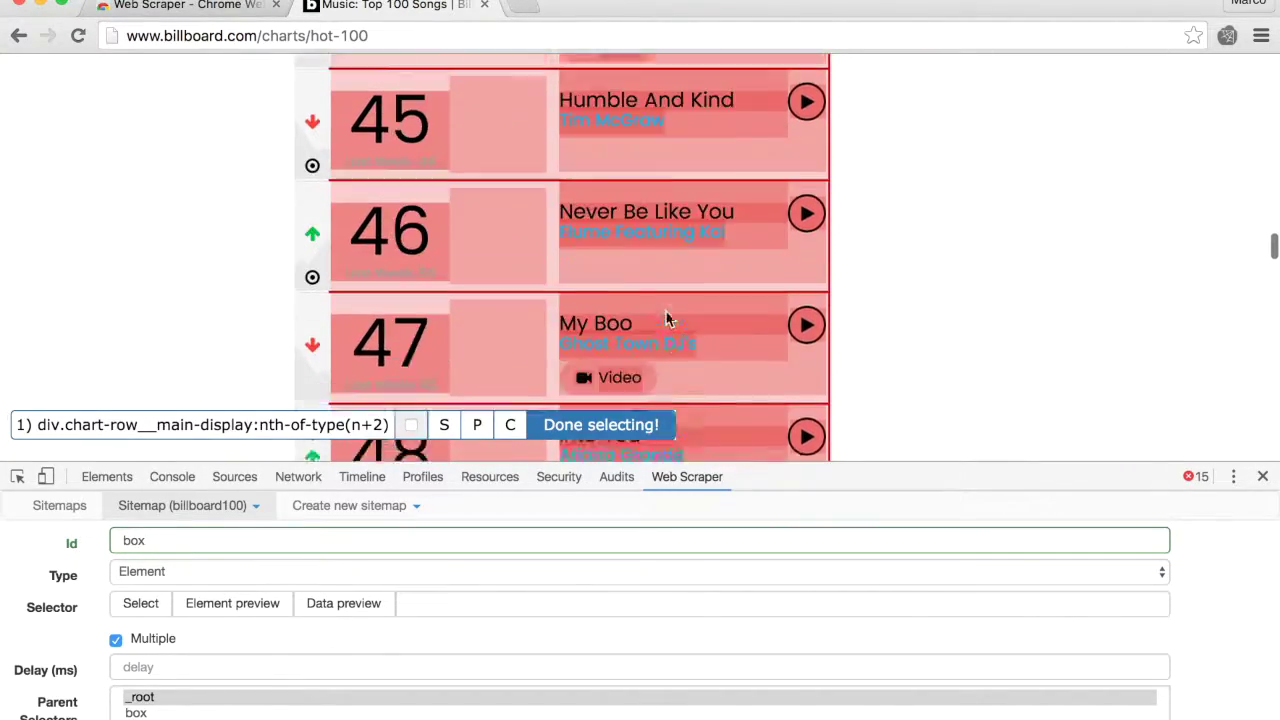
scroll(667, 318, down, 8)
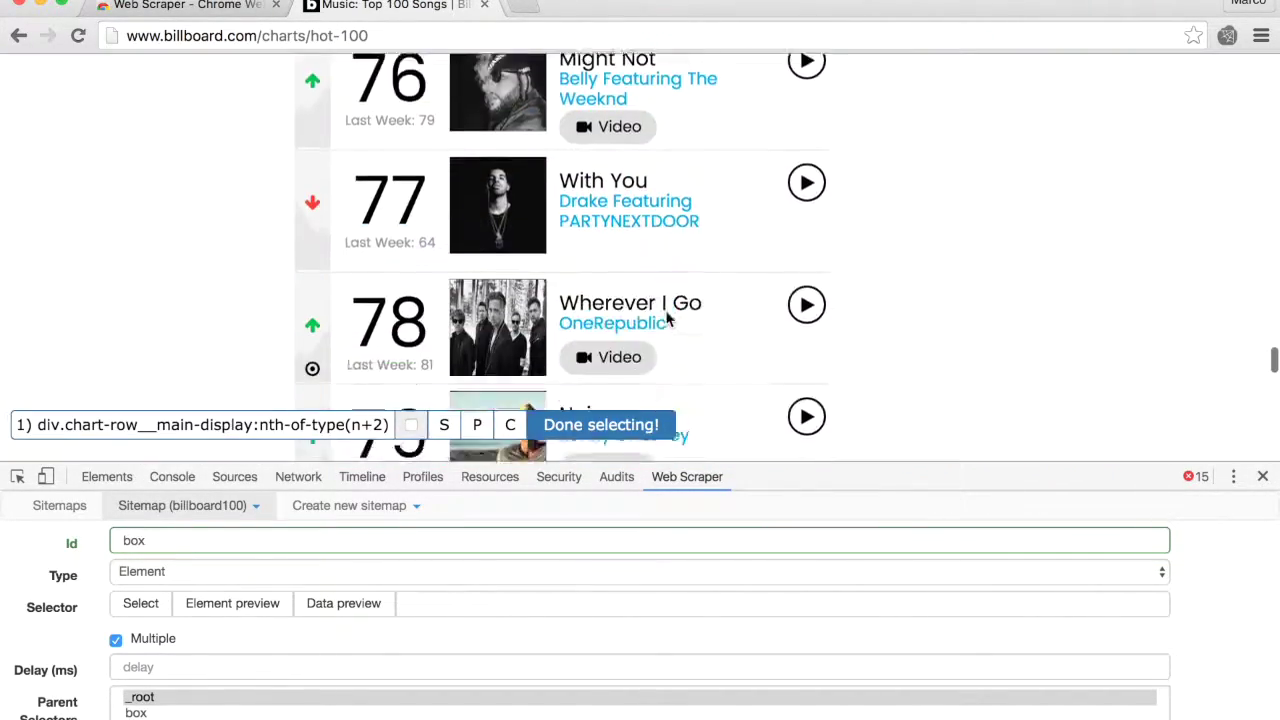
scroll(676, 316, up, 2)
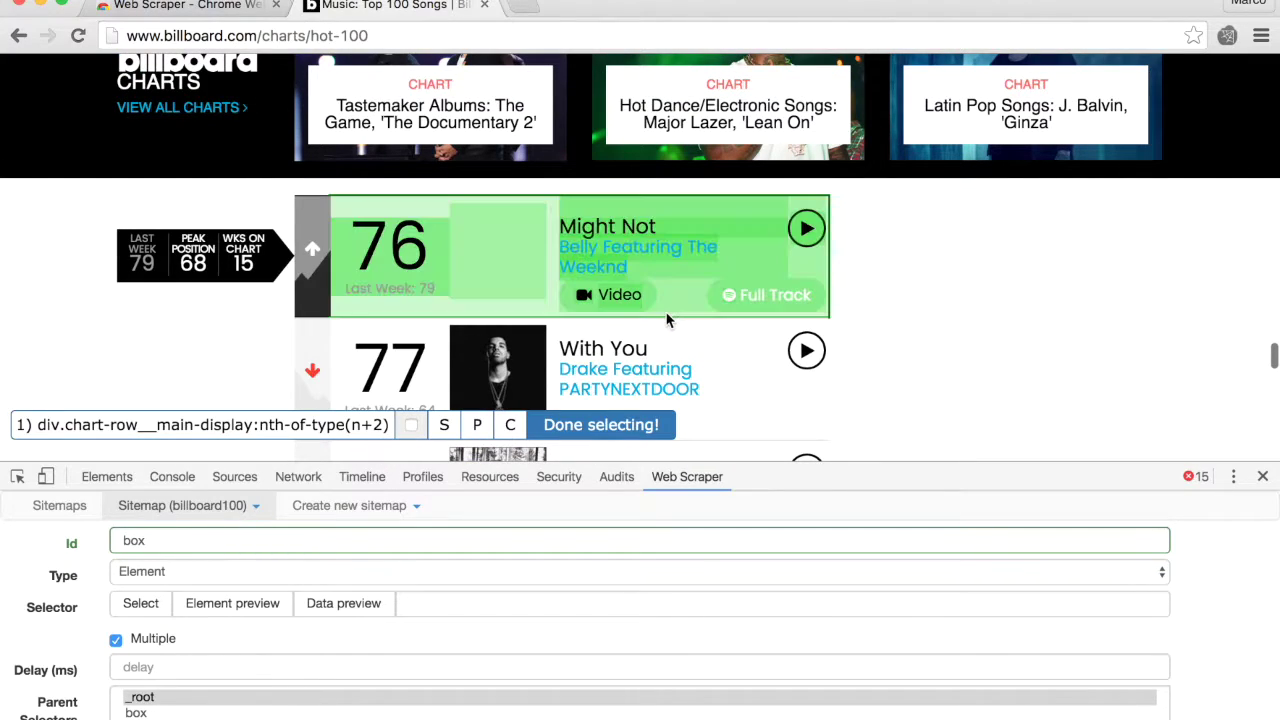
click(668, 318)
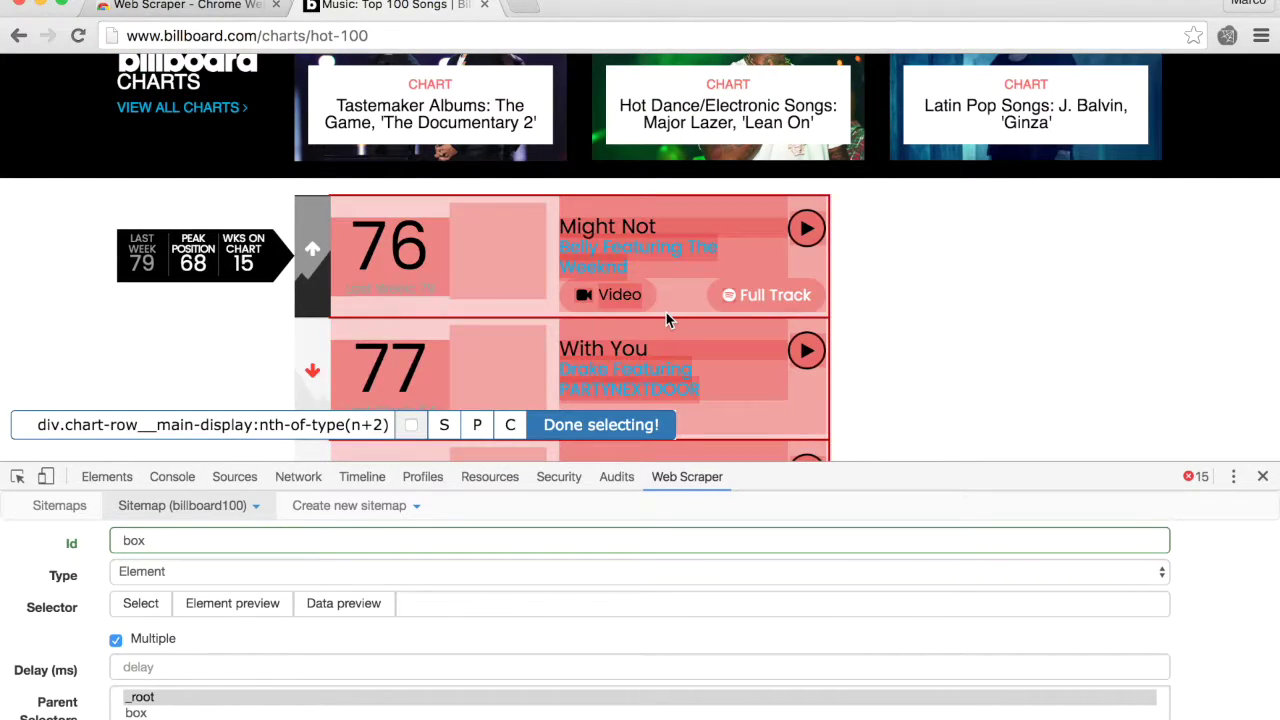
Step: Save box as div.chart-row__main-display:nth-of-type(n+2) and open its child selector list
click(590, 426)
scroll(459, 580, down, 2)
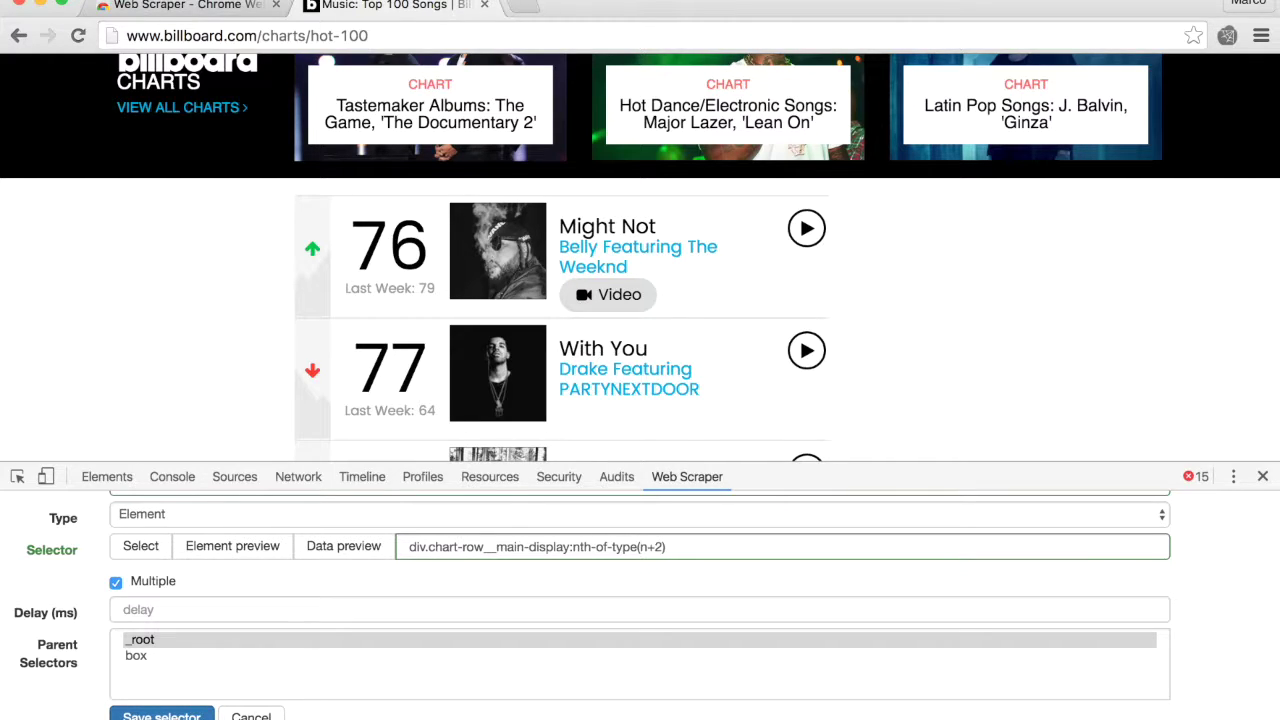
click(165, 716)
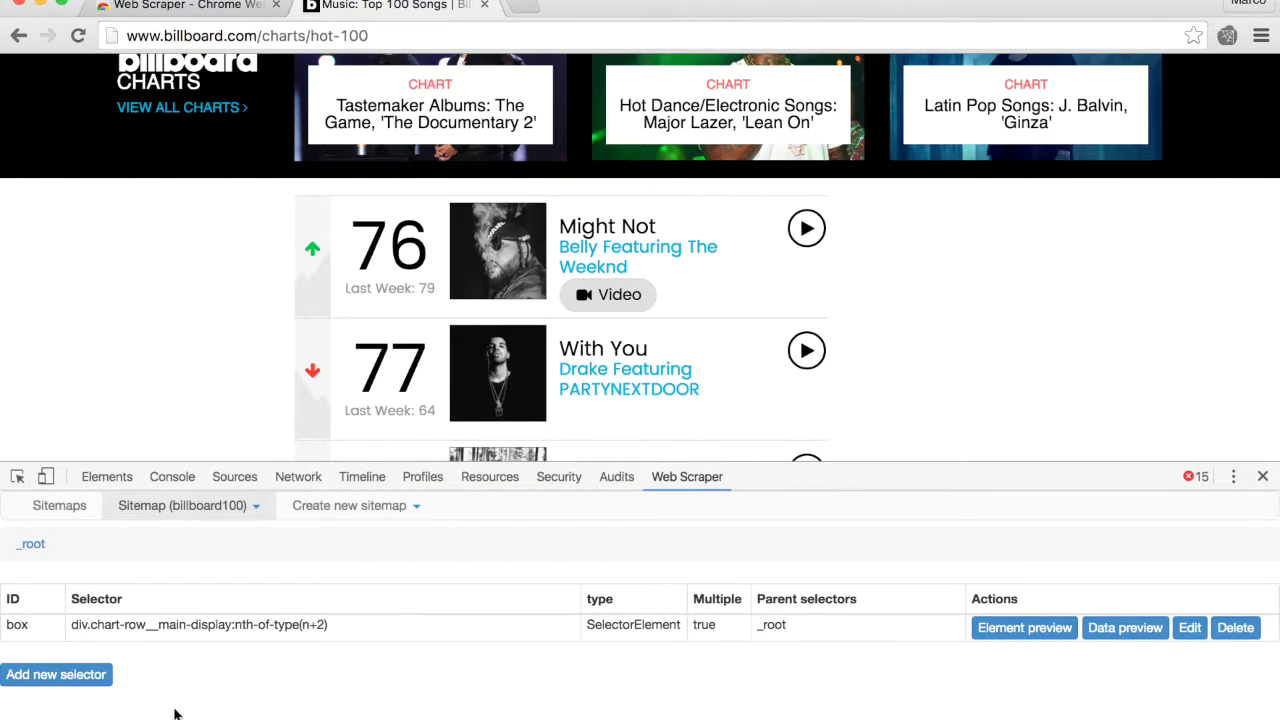
click(165, 634)
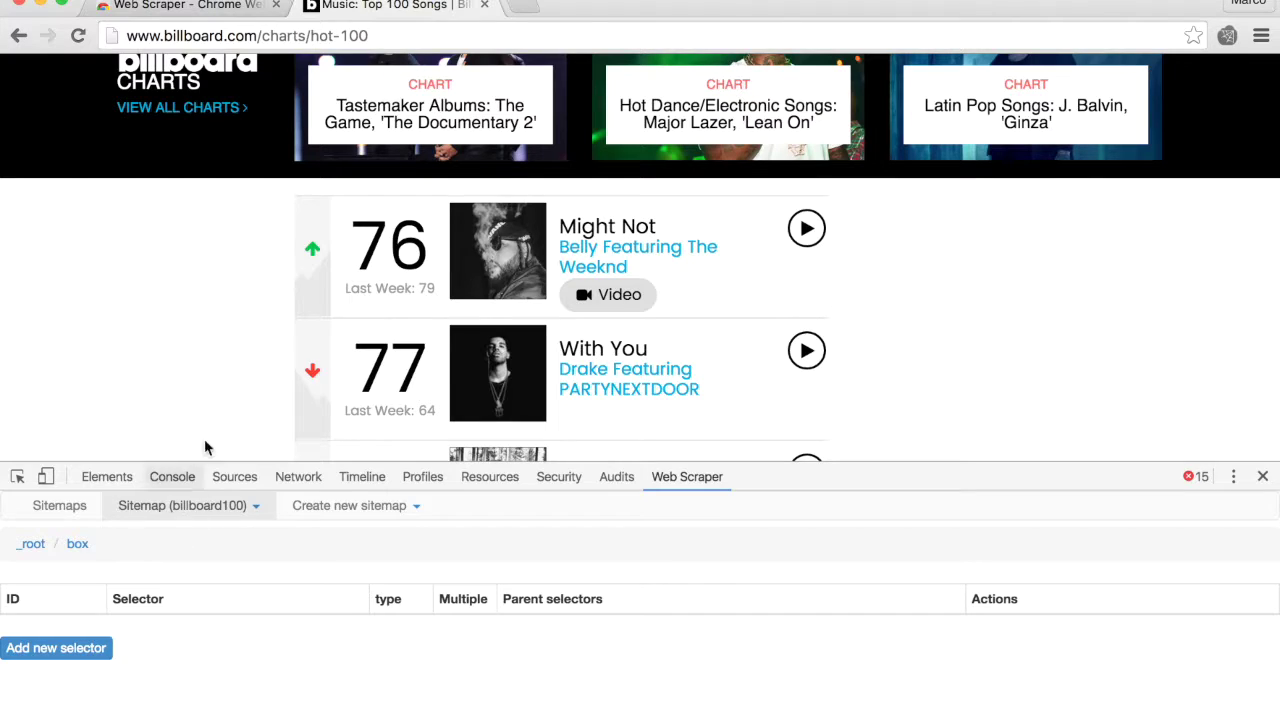
Step: Add a child selector under box with Id 'Current Position'
scroll(248, 289, up, 15)
scroll(248, 289, up, 20)
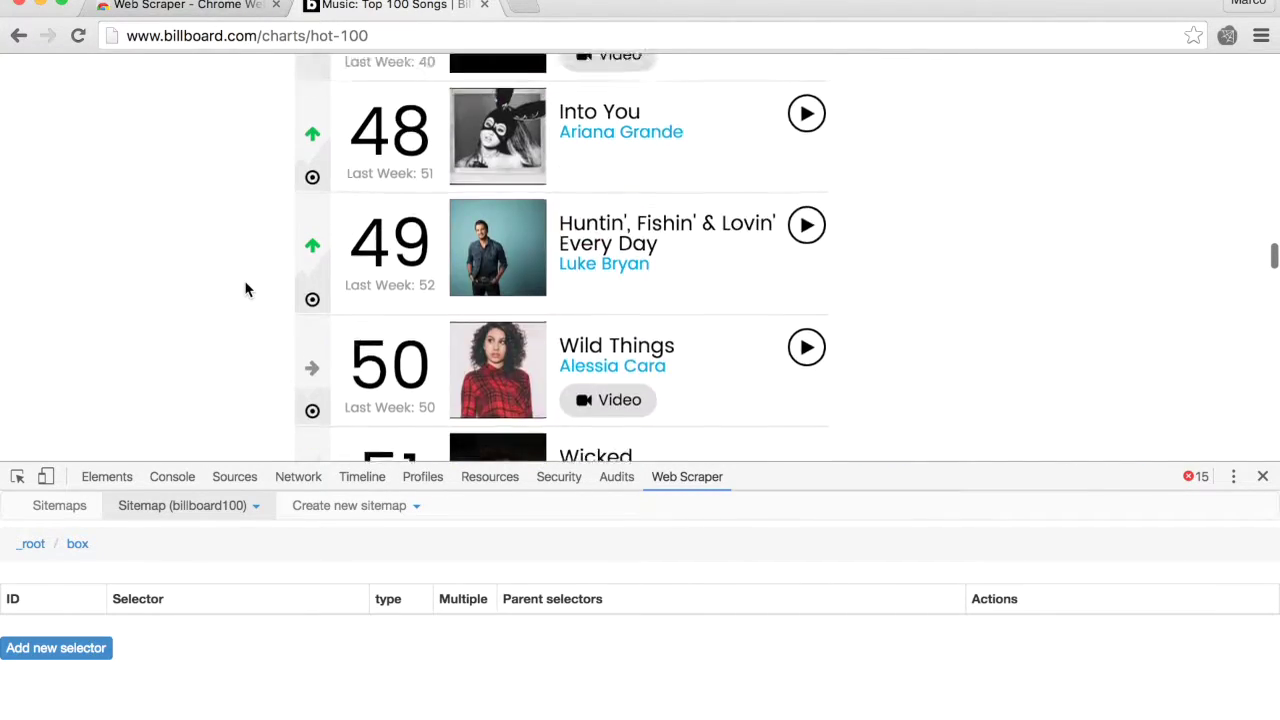
scroll(248, 289, up, 20)
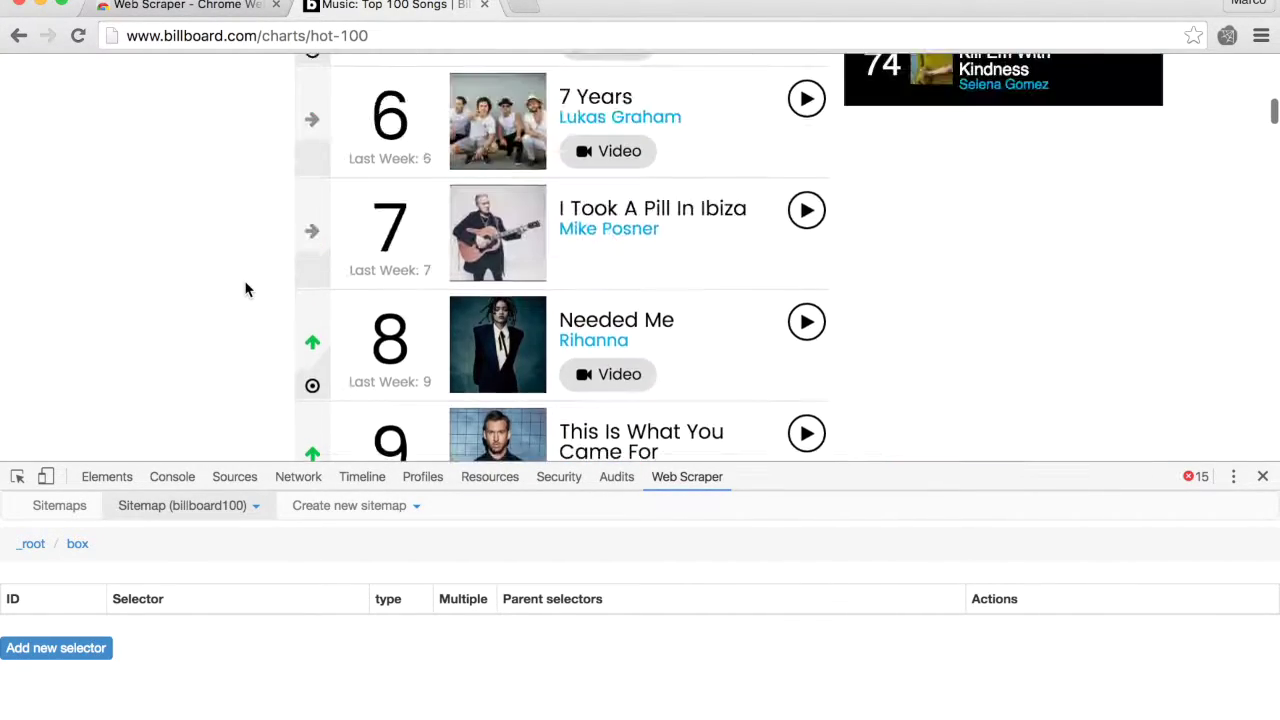
scroll(248, 289, down, 1)
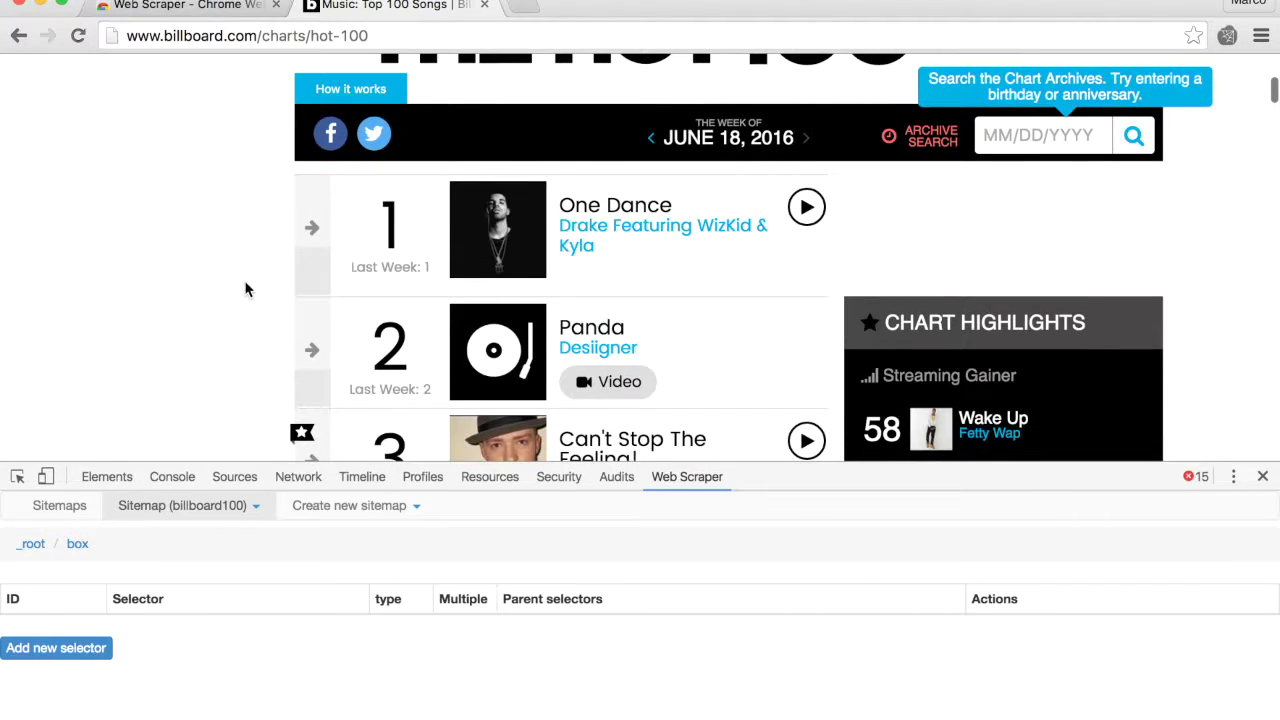
click(92, 650)
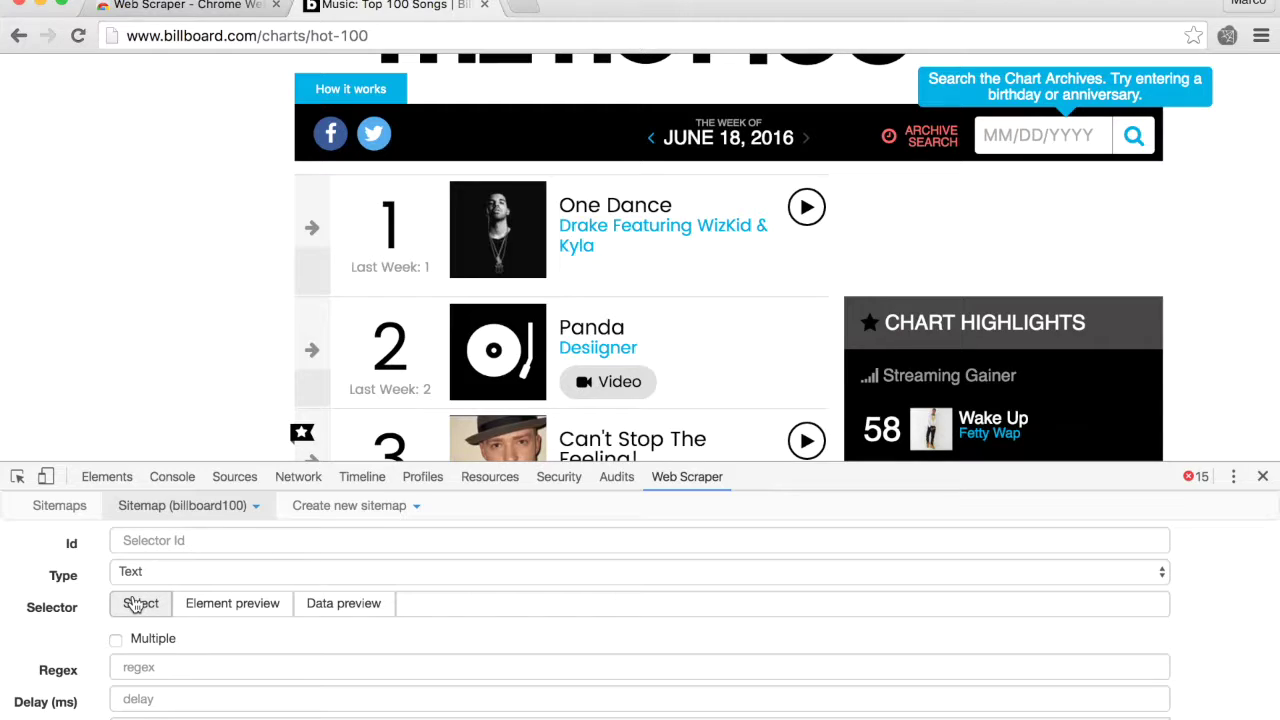
click(148, 541)
text(C)
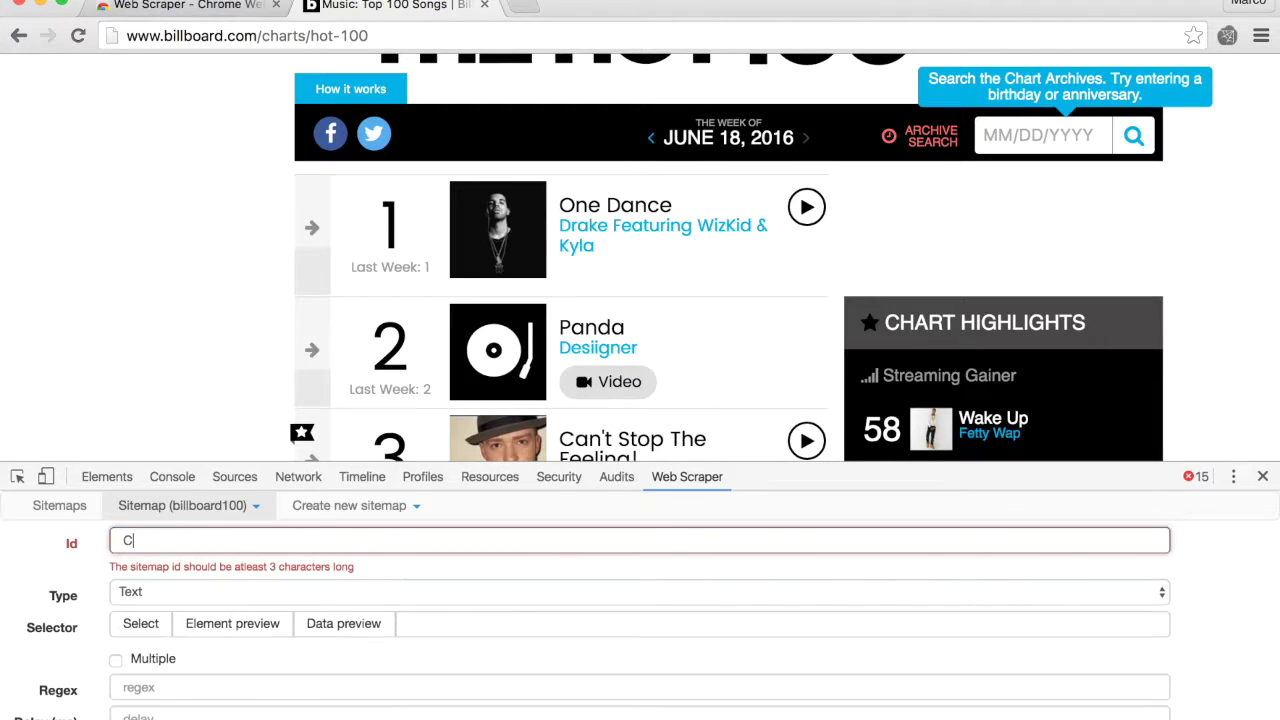
text(urrent Position)
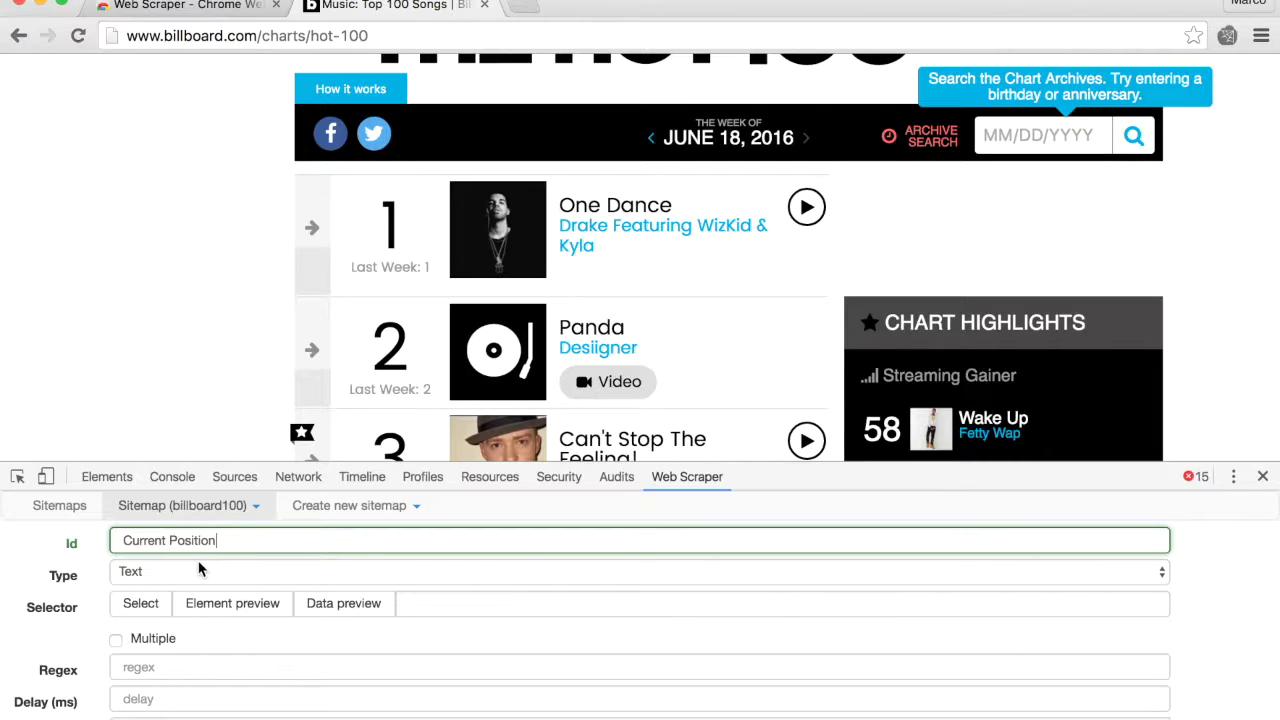
Step: Pick row 1's rank number and save Current Position as span.chart-row__current-week
mouse_move(323, 322)
click(140, 604)
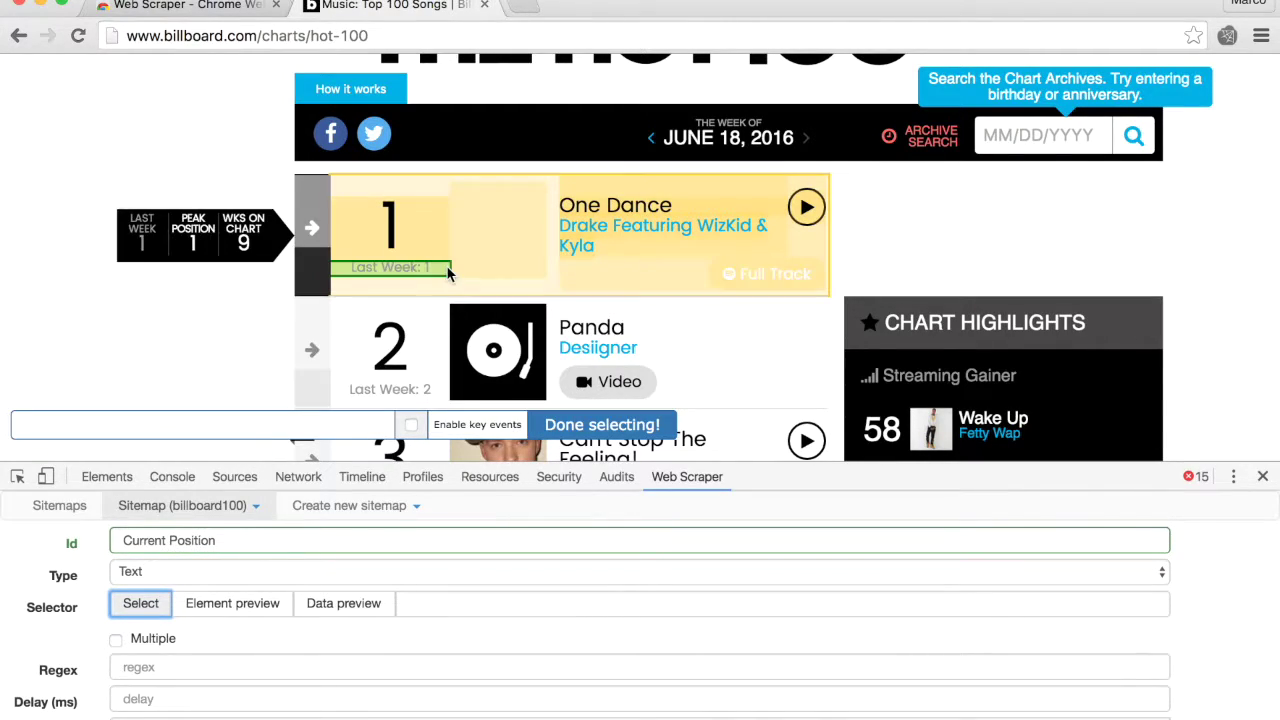
scroll(446, 265, down, 2)
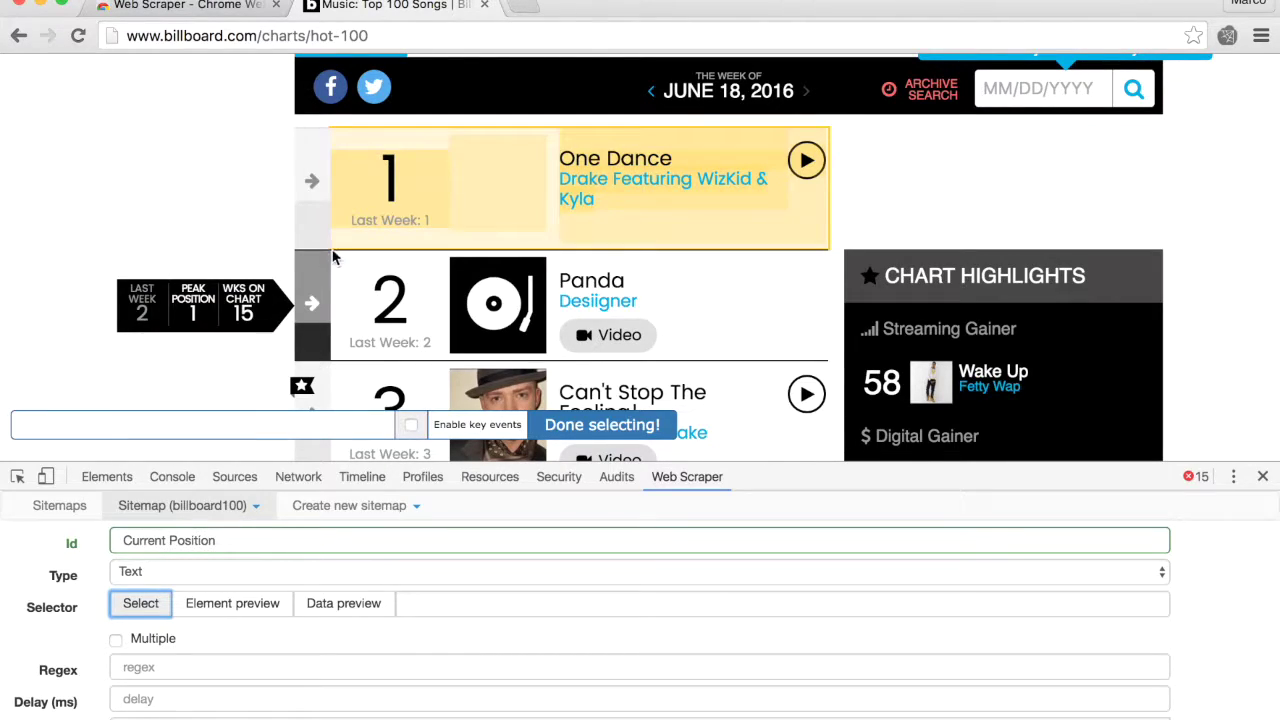
click(390, 170)
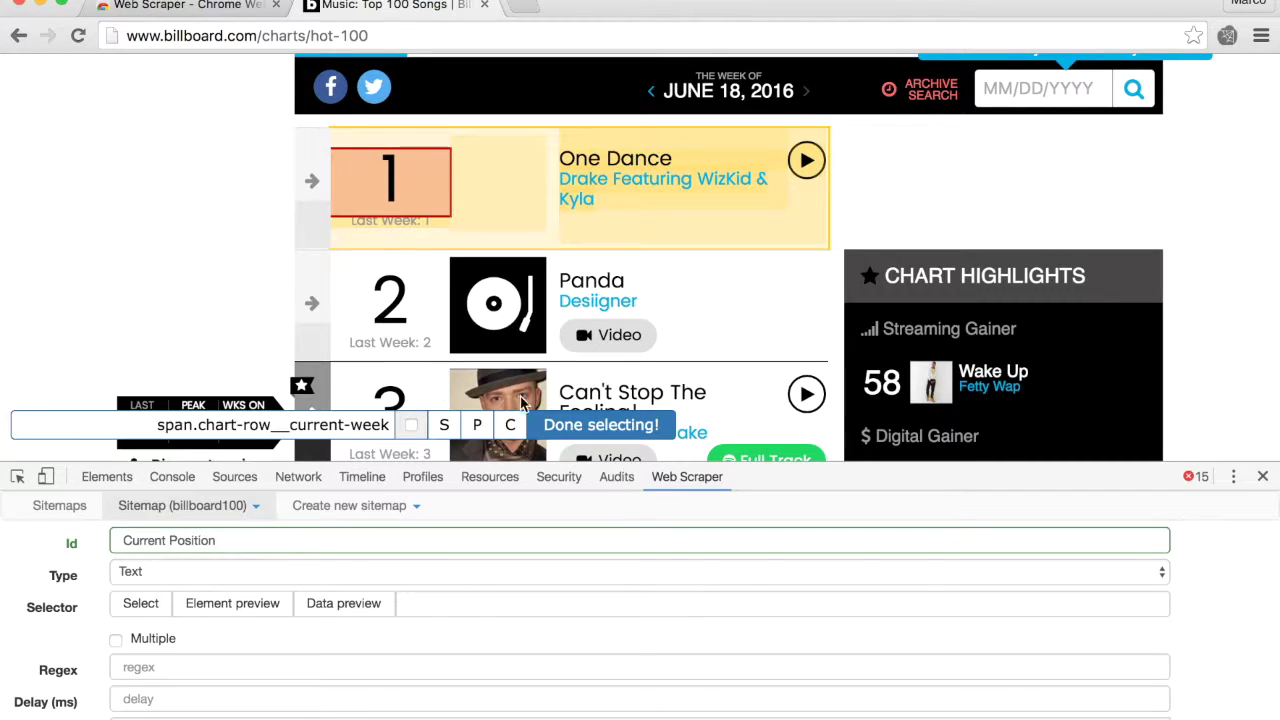
click(592, 430)
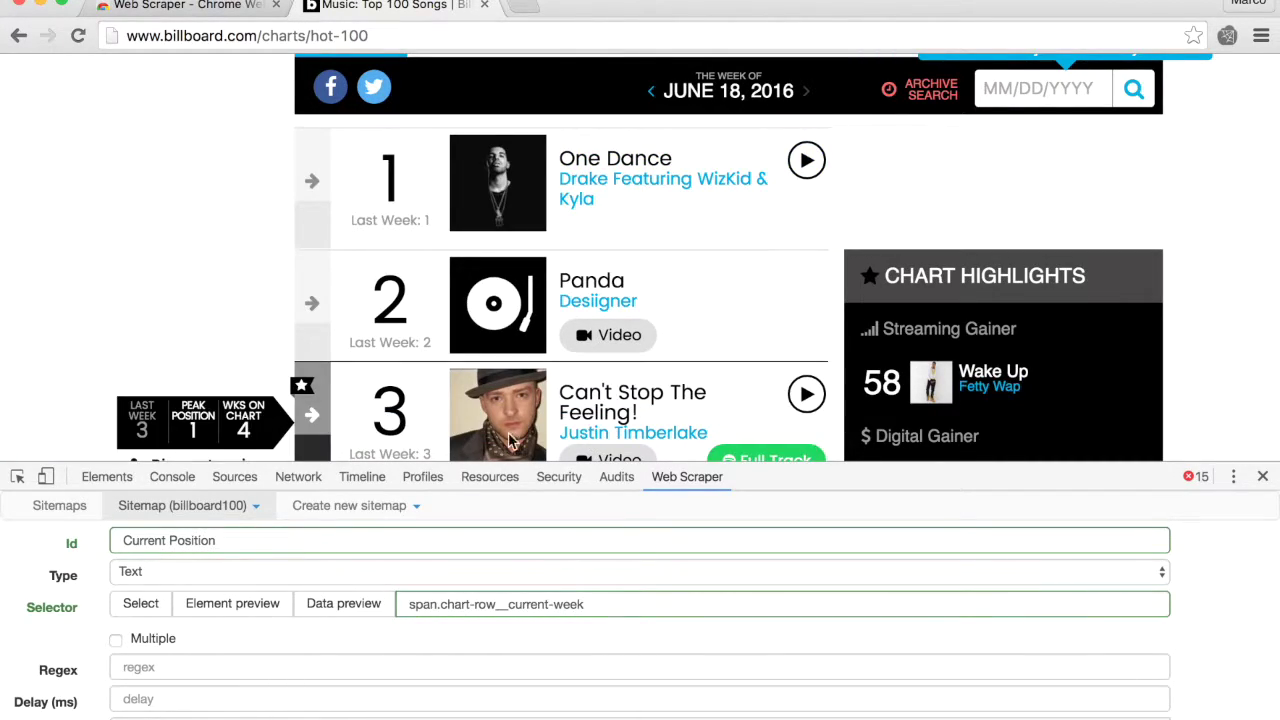
scroll(224, 585, down, 2)
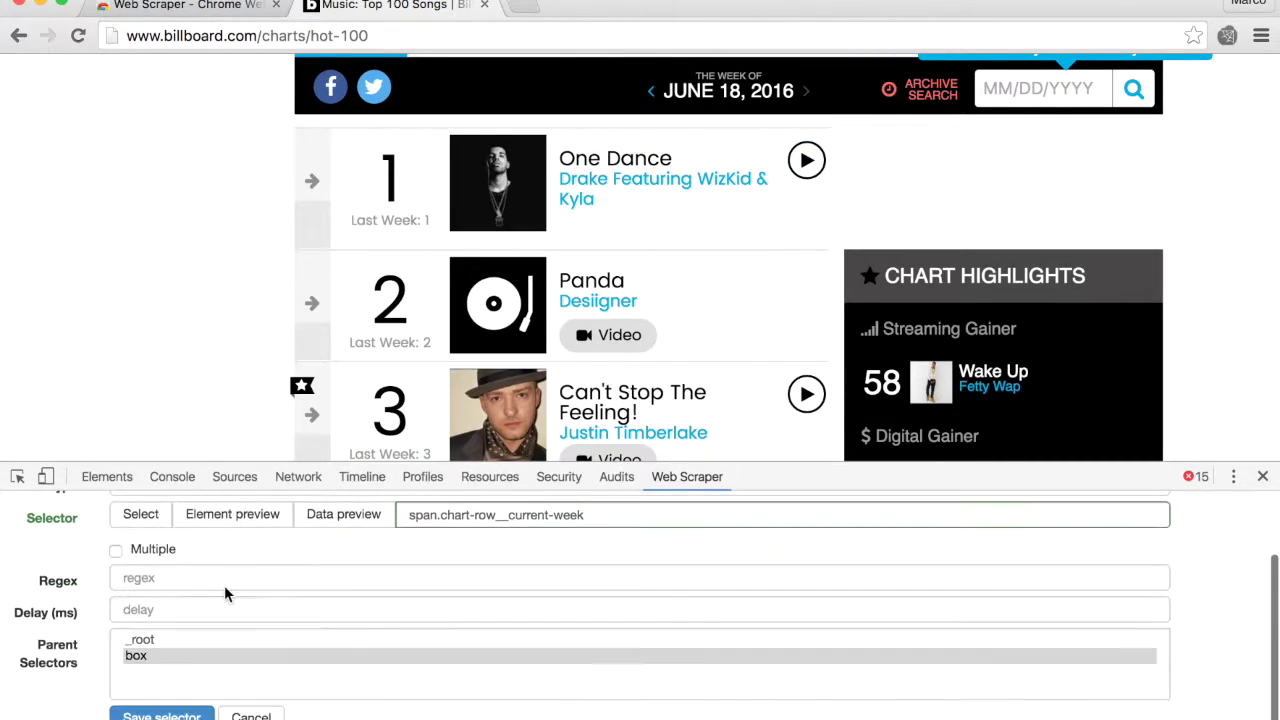
click(162, 715)
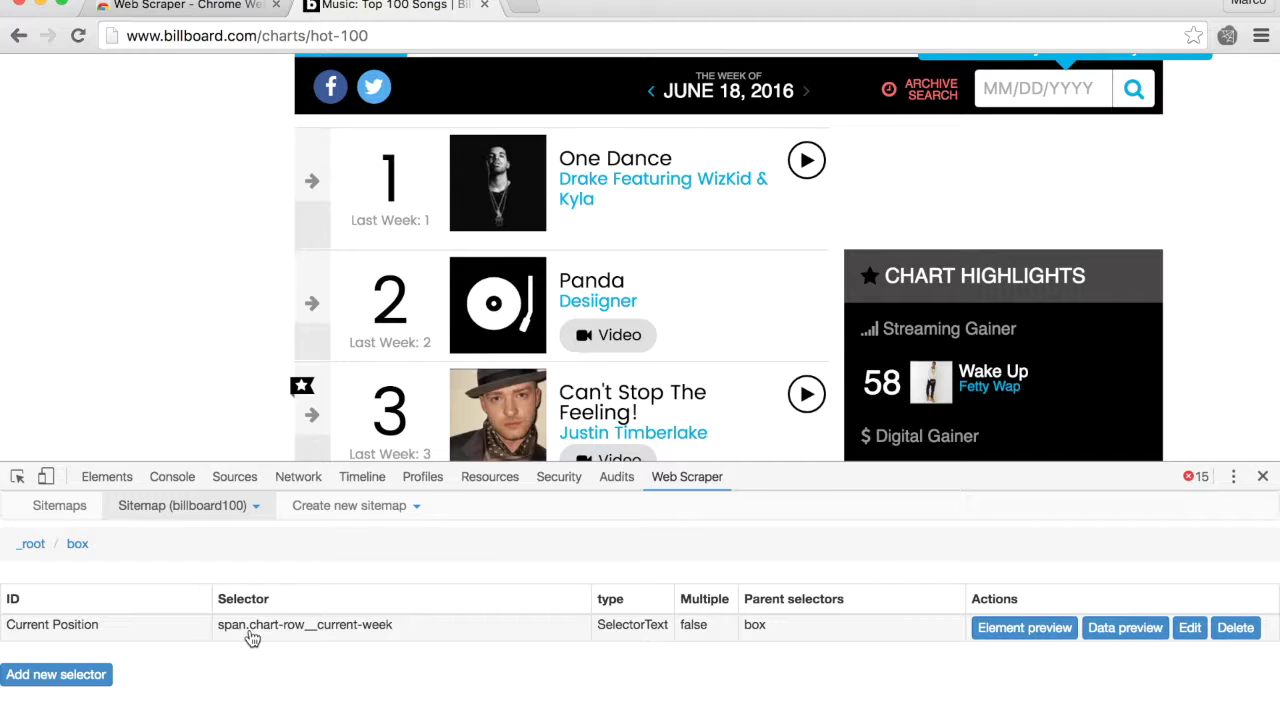
click(70, 682)
Step: Save a 'Last Week Position' child picking 'Last Week: 1' (span.chart-row__last-week)
click(205, 543)
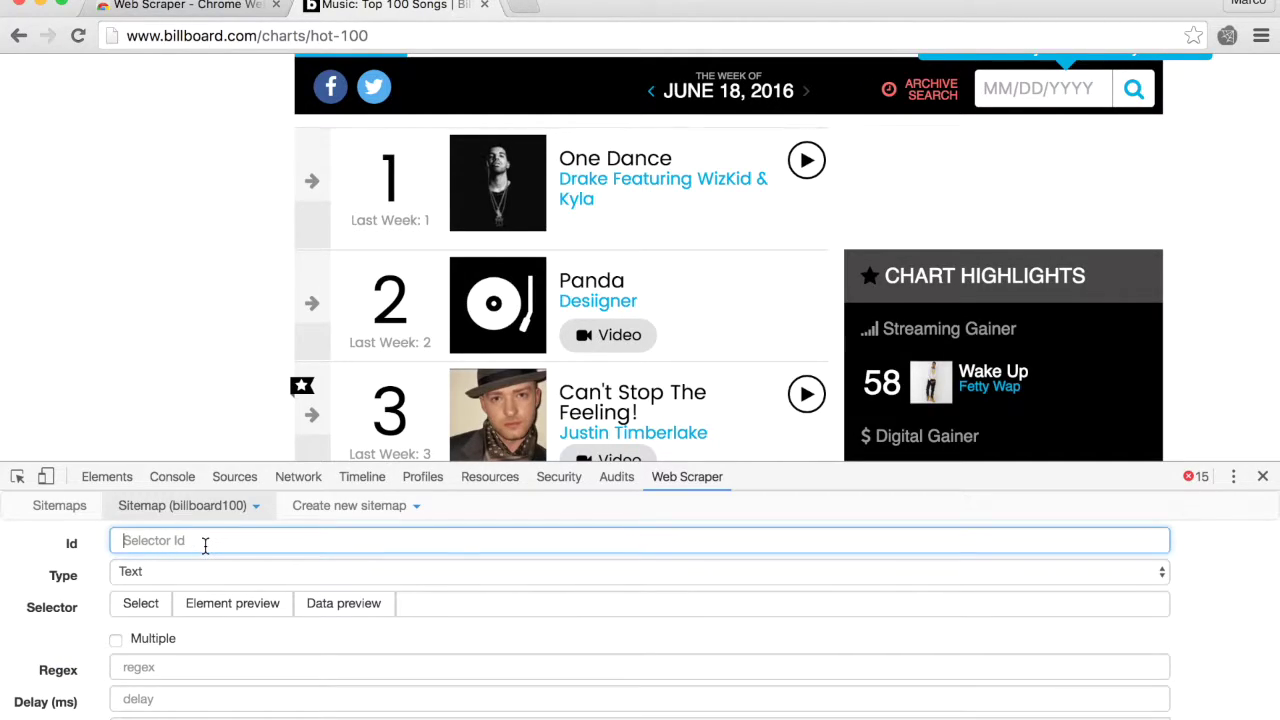
text(Last Week Position)
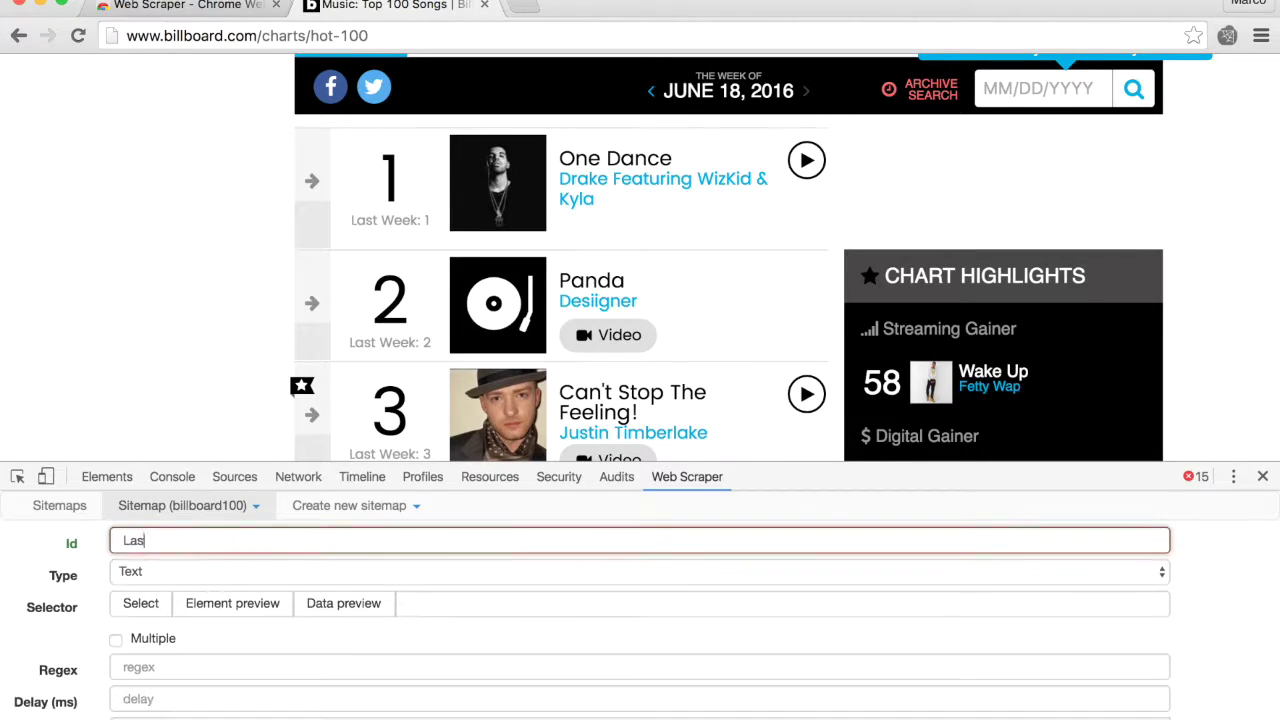
click(155, 608)
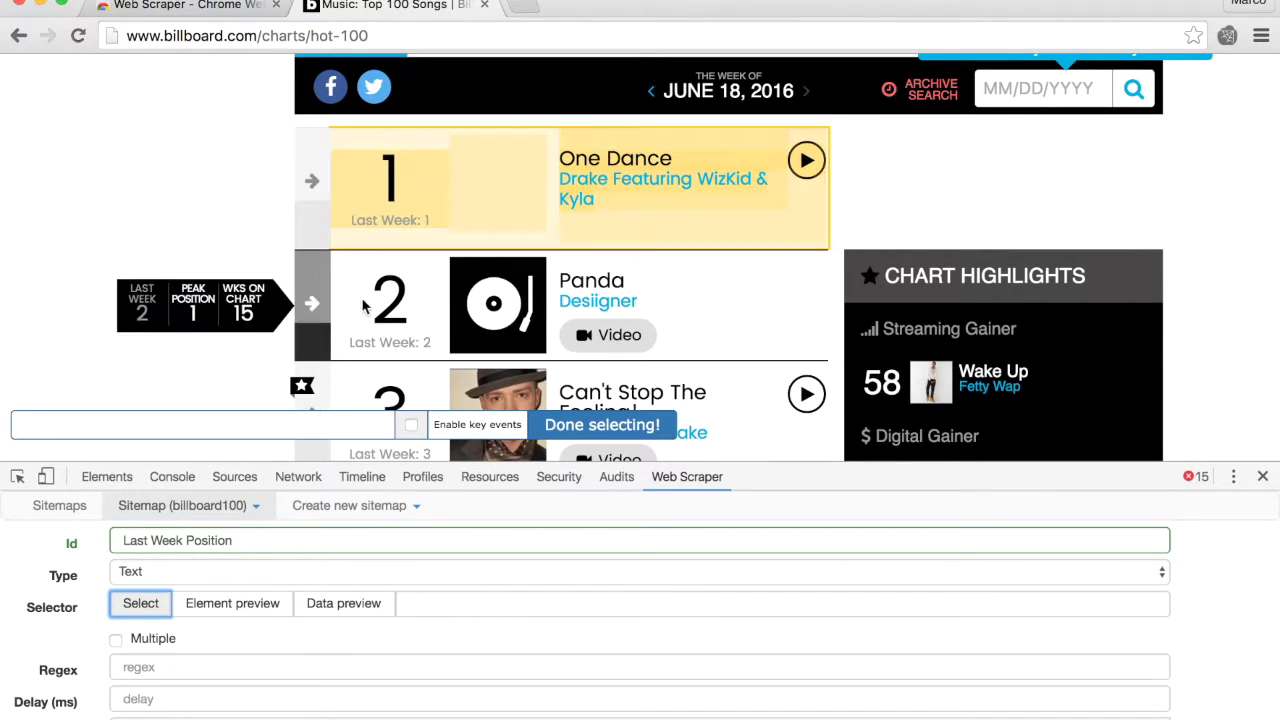
click(402, 222)
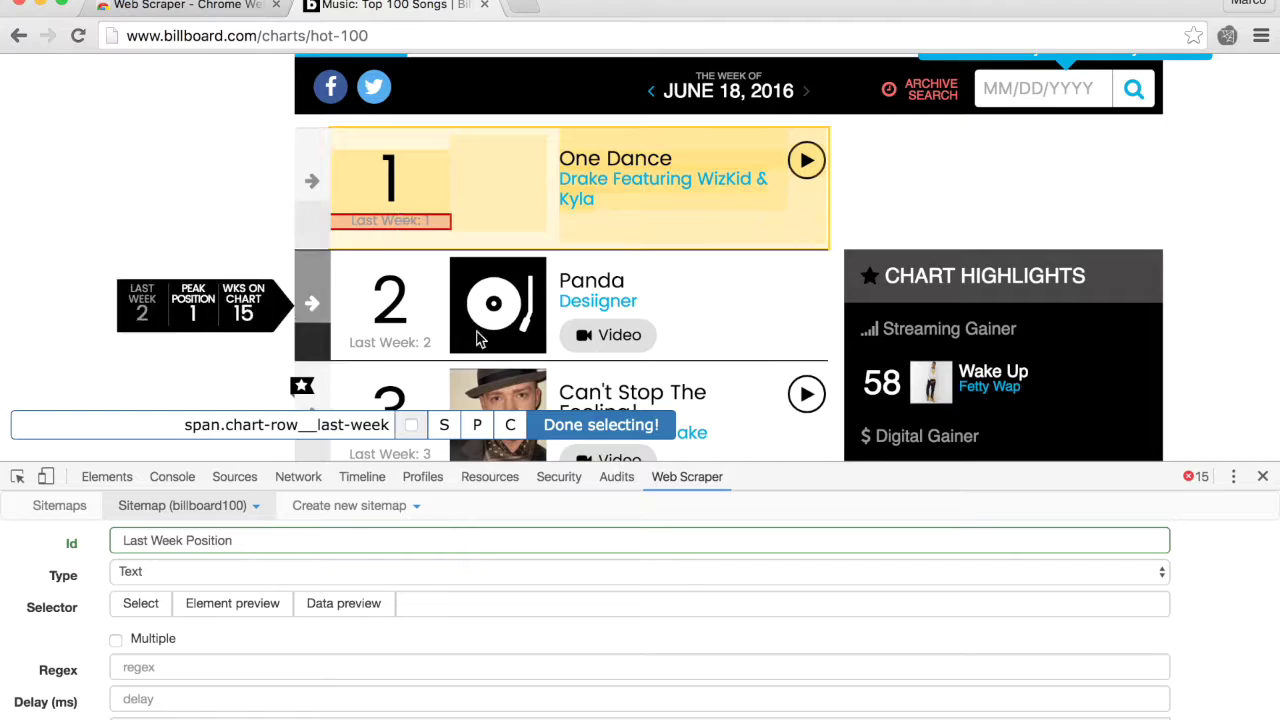
click(596, 425)
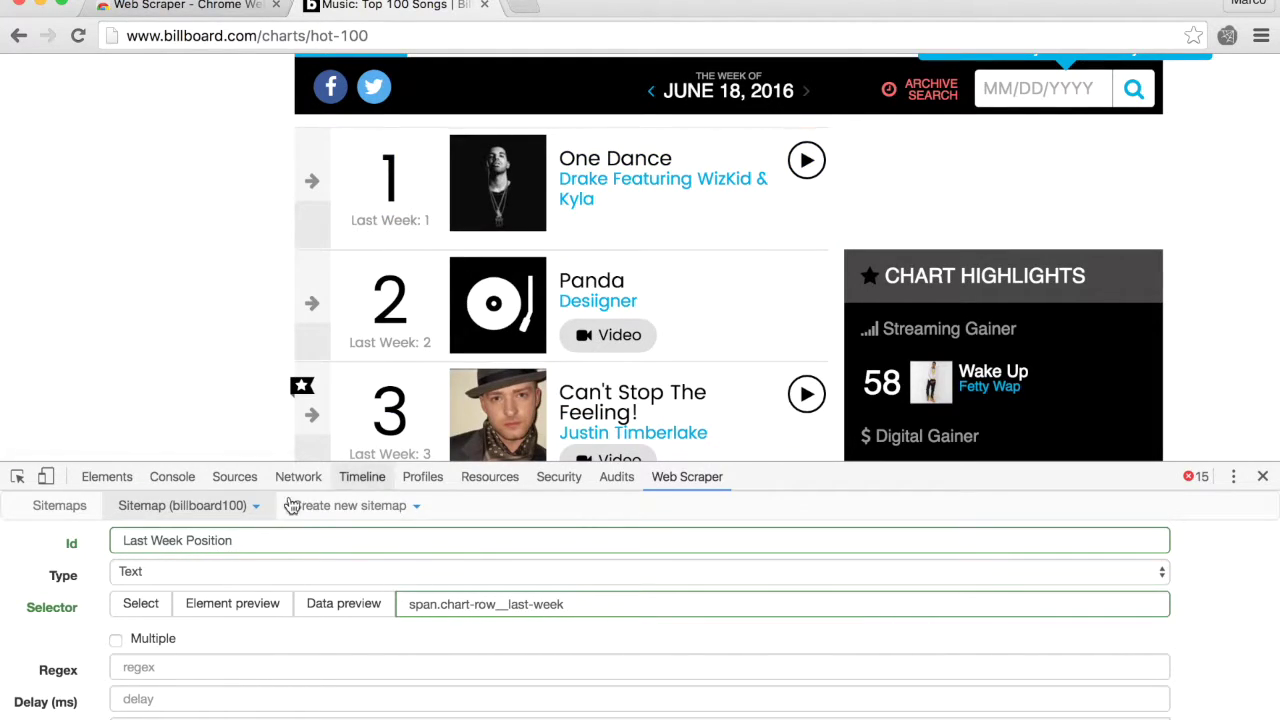
scroll(214, 586, down, 2)
click(163, 716)
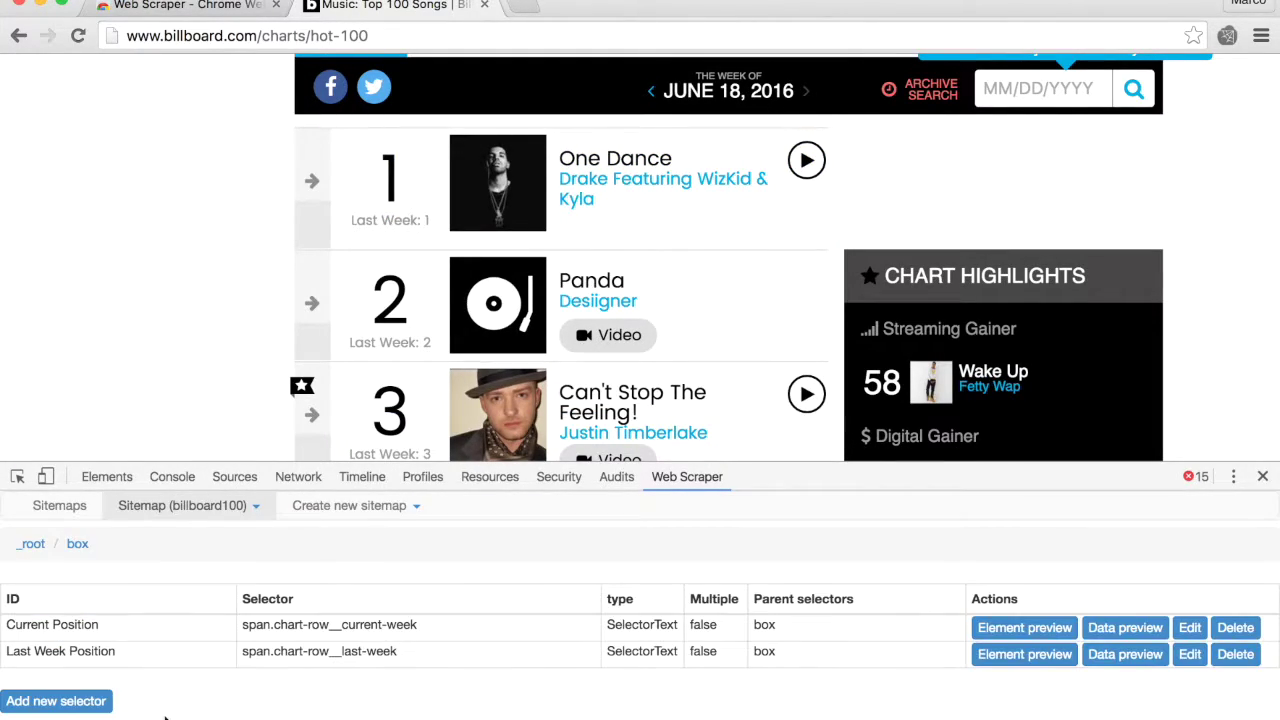
click(97, 700)
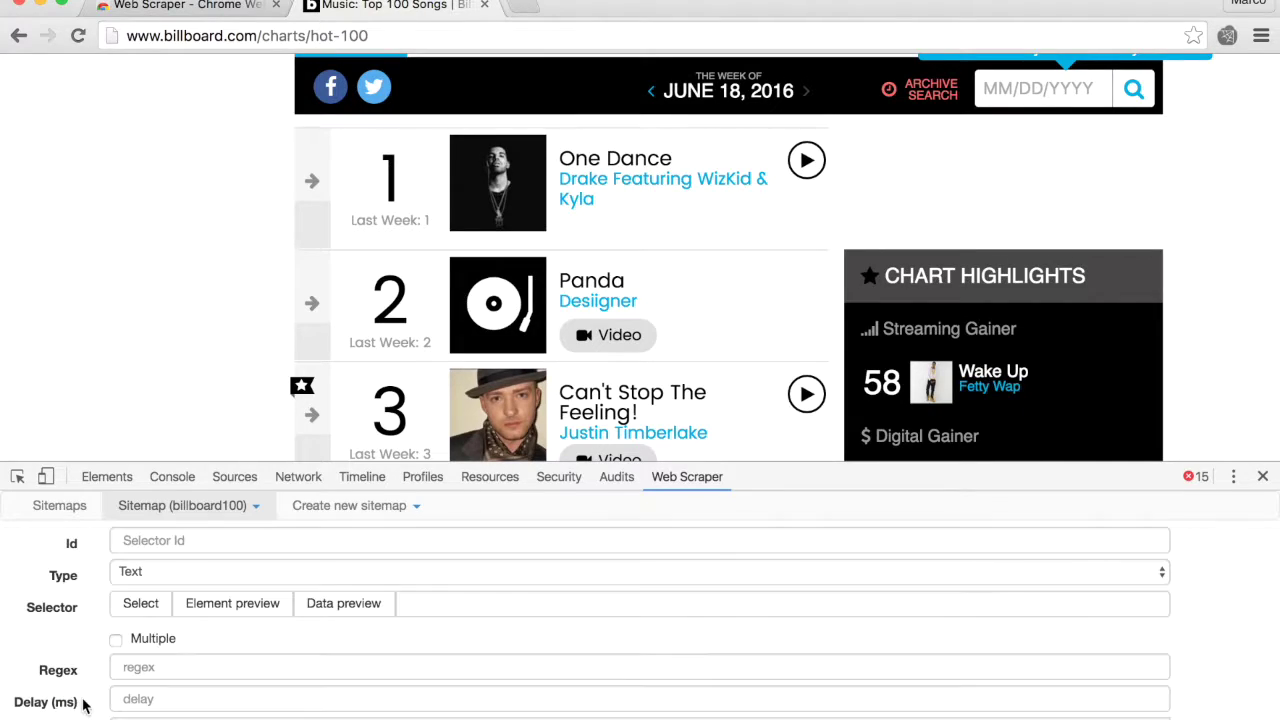
Step: Save a 'Song Name' child selector picking the One Dance title (h2.chart-row__song)
text(Song Name)
click(141, 603)
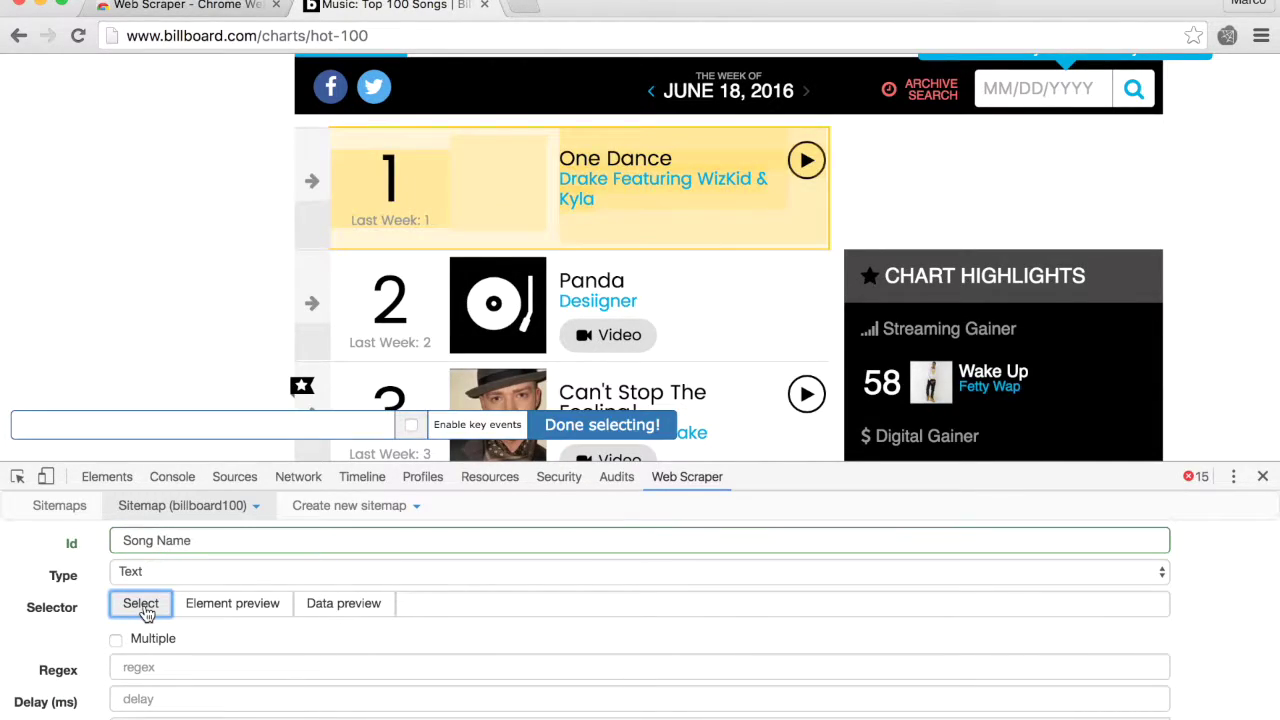
click(632, 156)
click(566, 427)
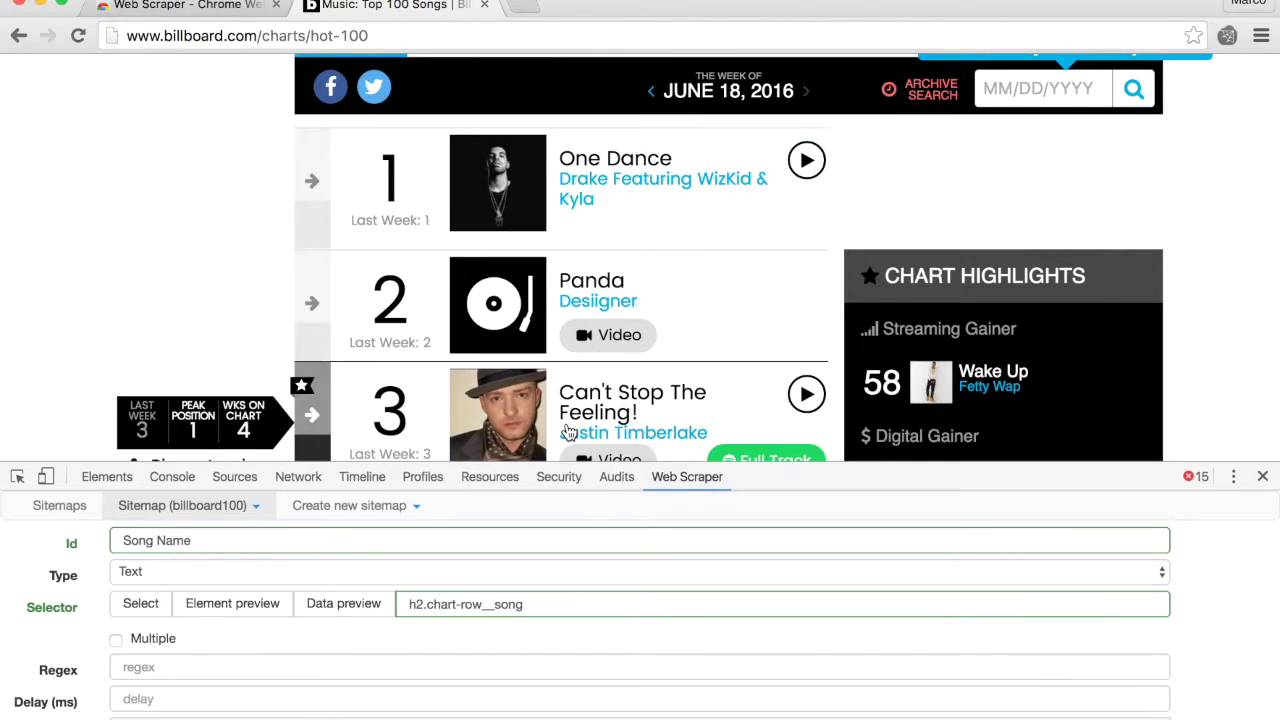
scroll(320, 590, down, 2)
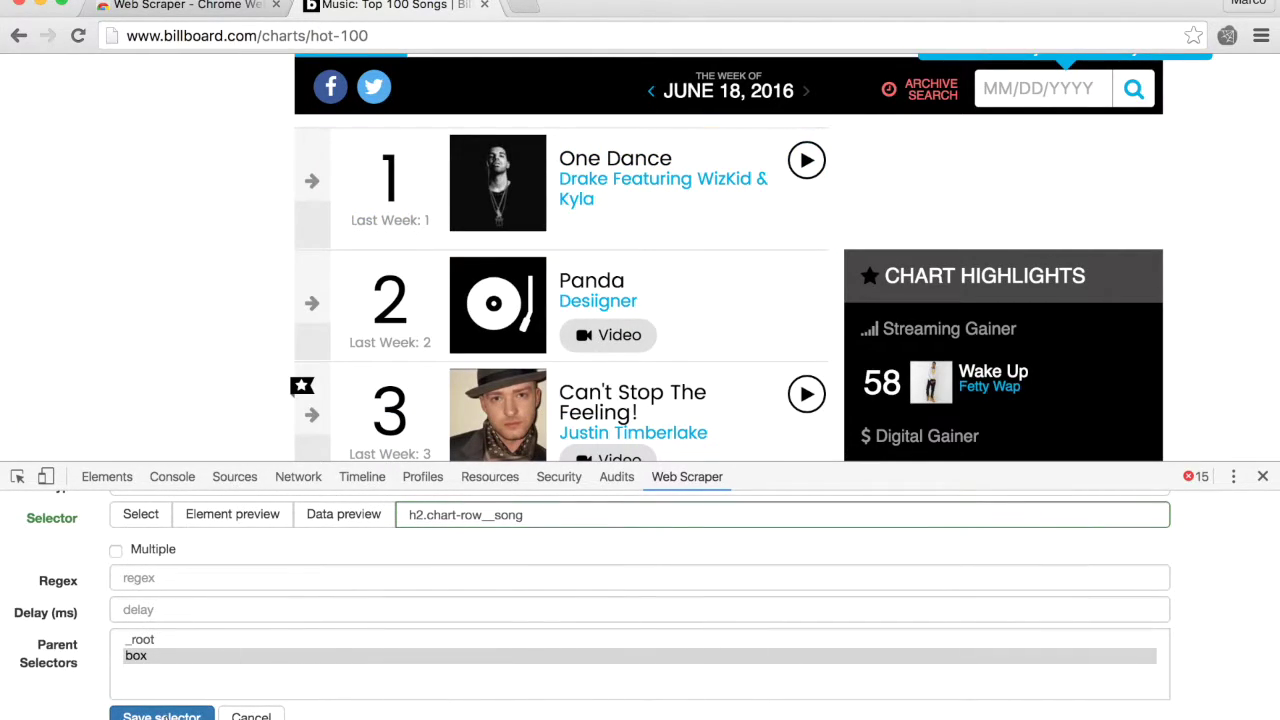
click(165, 716)
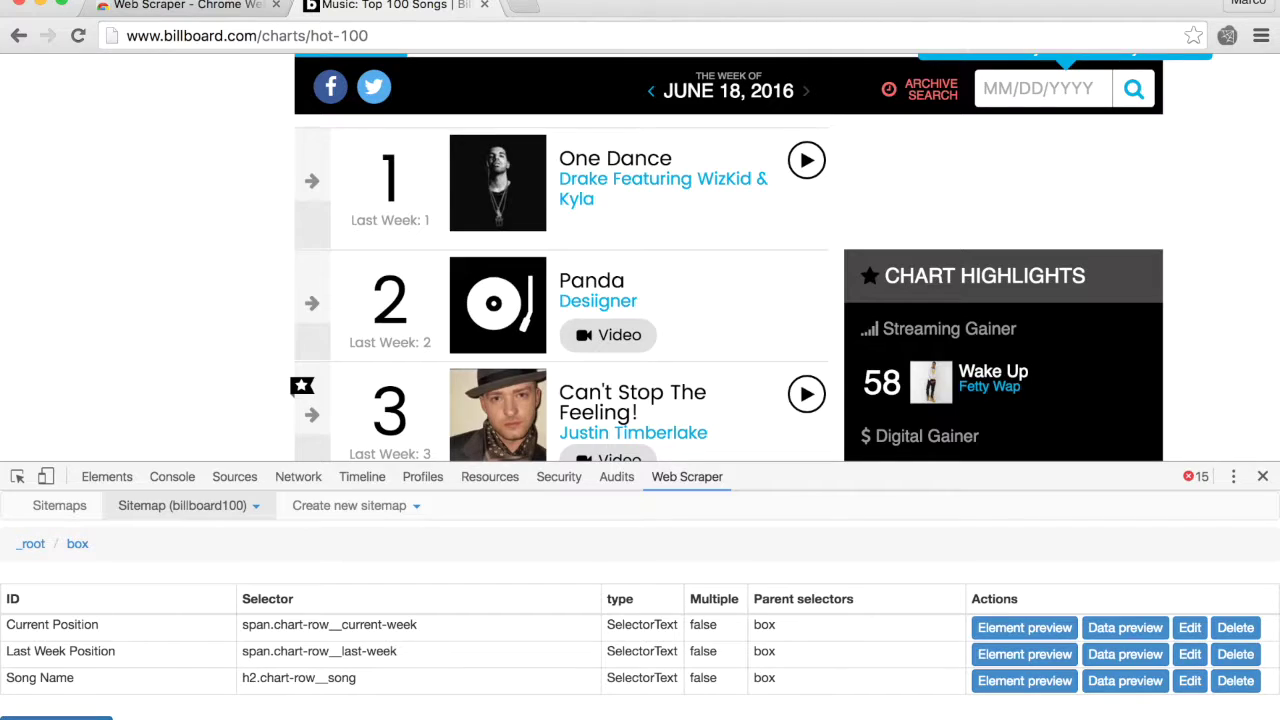
Step: Save an 'Artist' child selector picking row 1's artist link (a.chart-row__artist)
click(56, 717)
click(182, 543)
text(Artist)
click(140, 603)
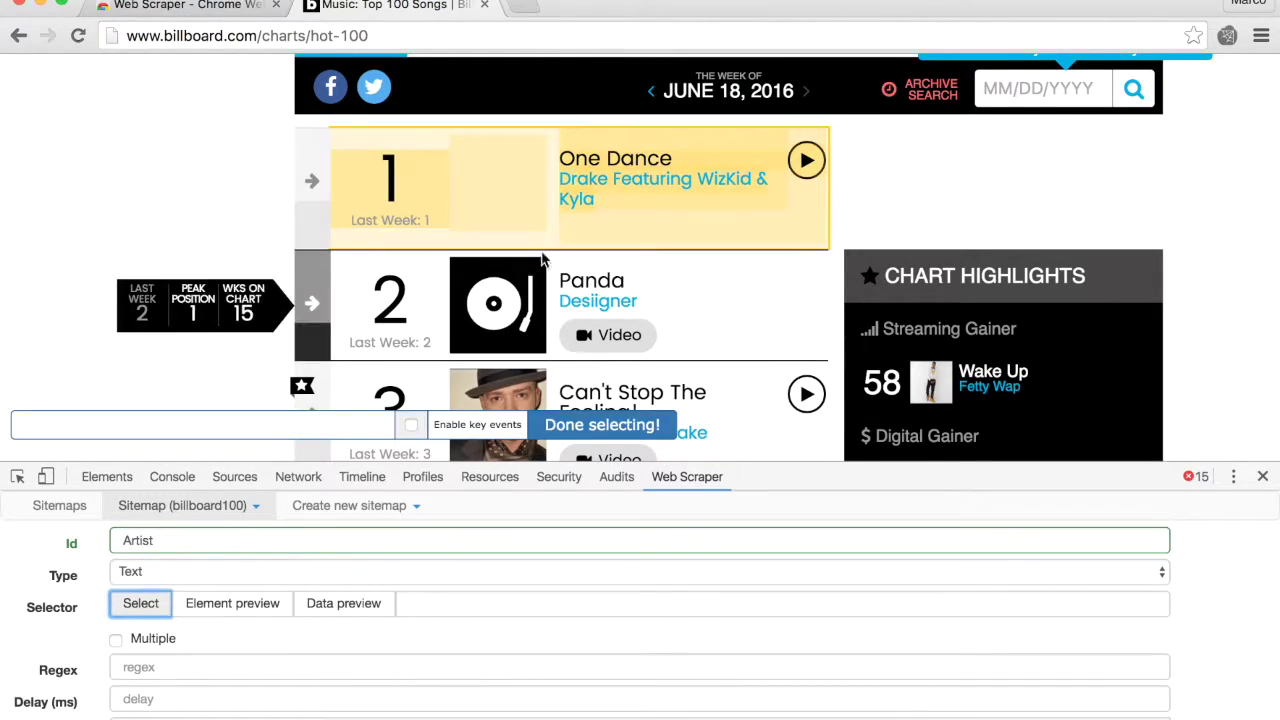
click(606, 186)
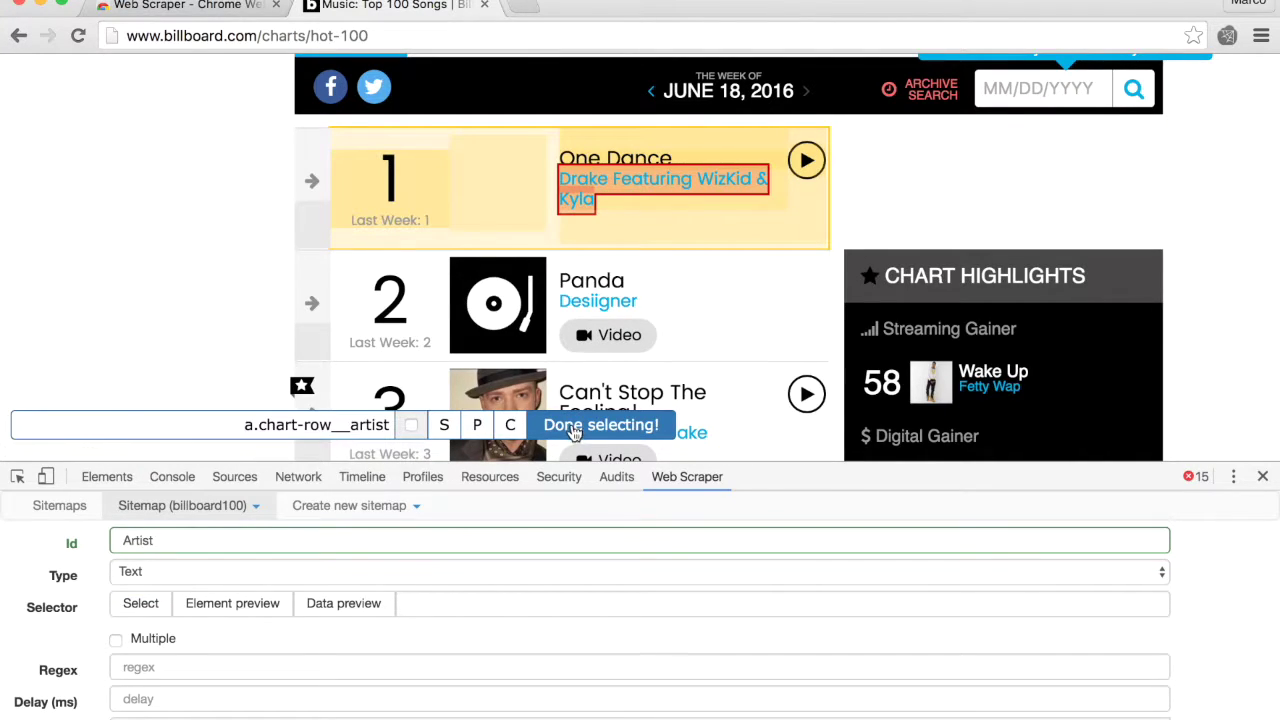
click(600, 425)
scroll(640, 600, down, 2)
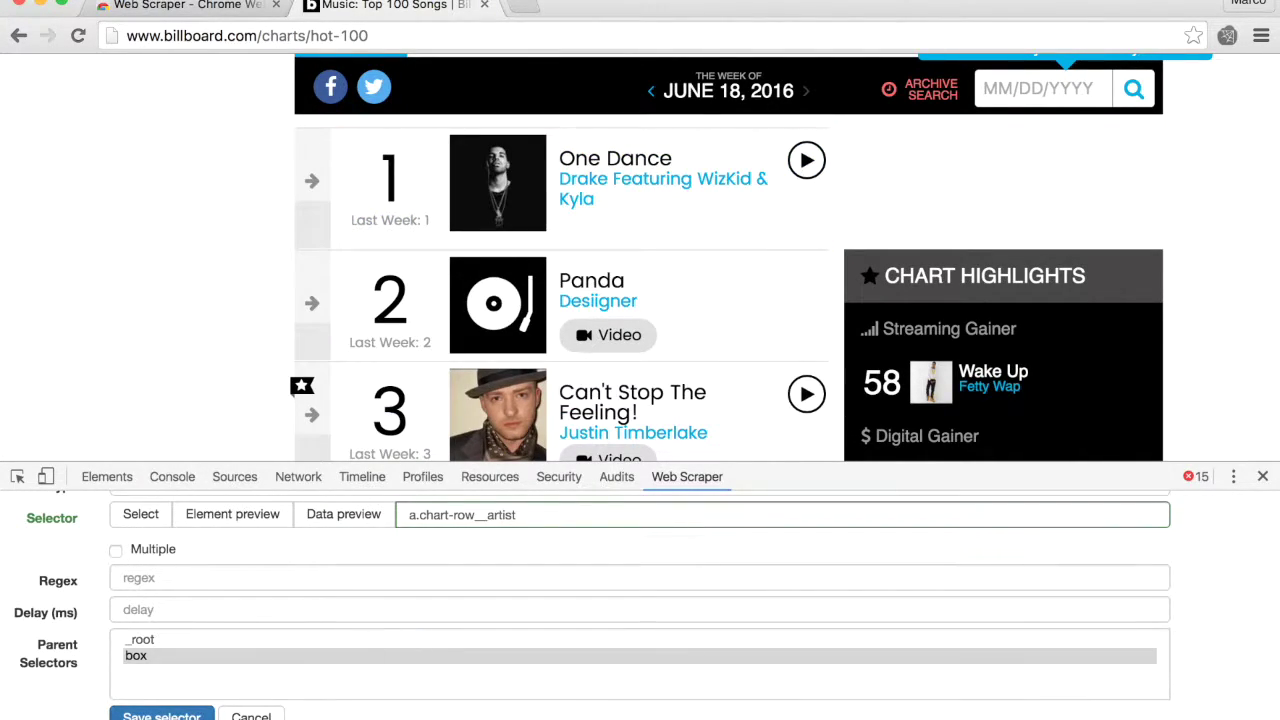
click(161, 716)
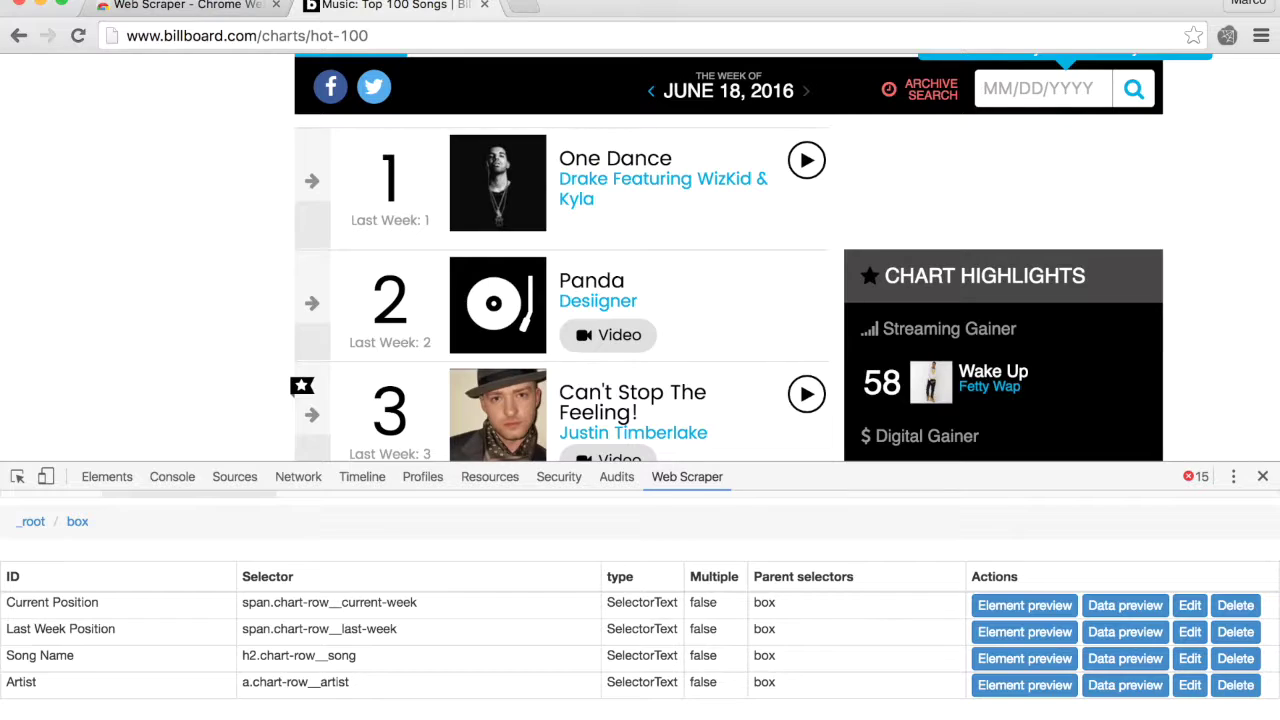
click(31, 521)
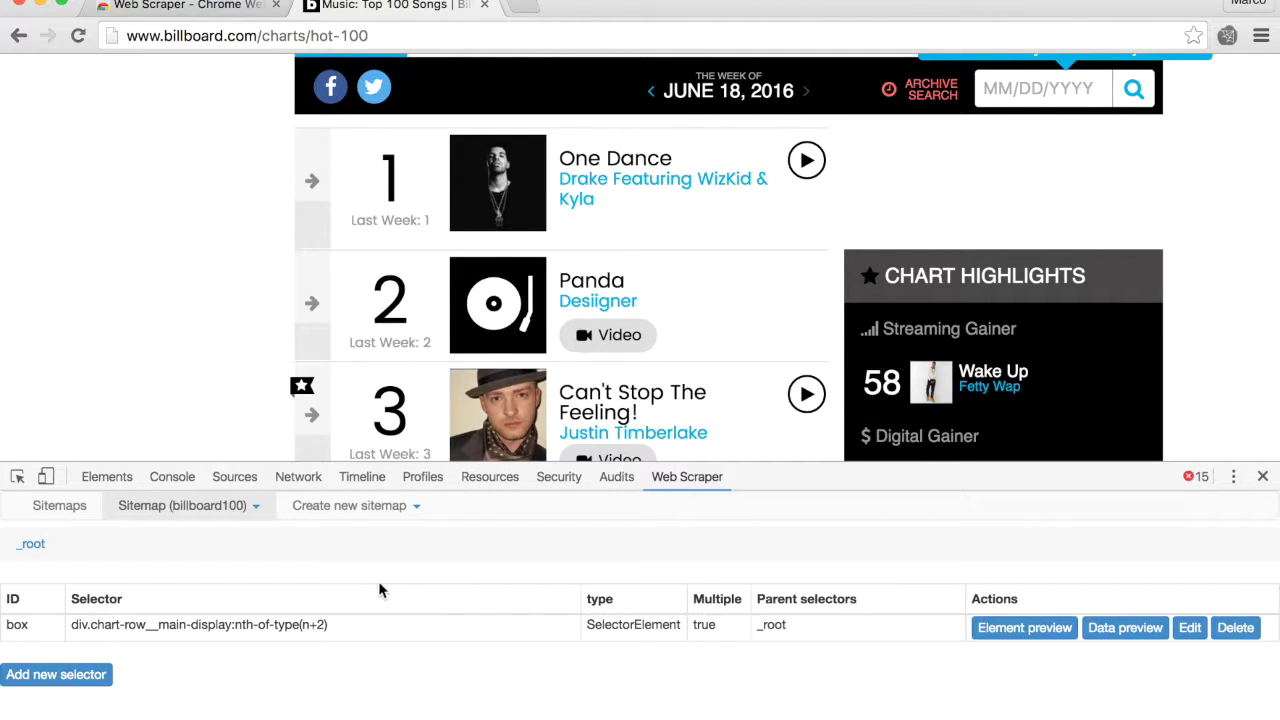
Step: Open billboard100's Scrape settings (2000 ms request interval, 500 ms page load delay) and start scraping
click(180, 512)
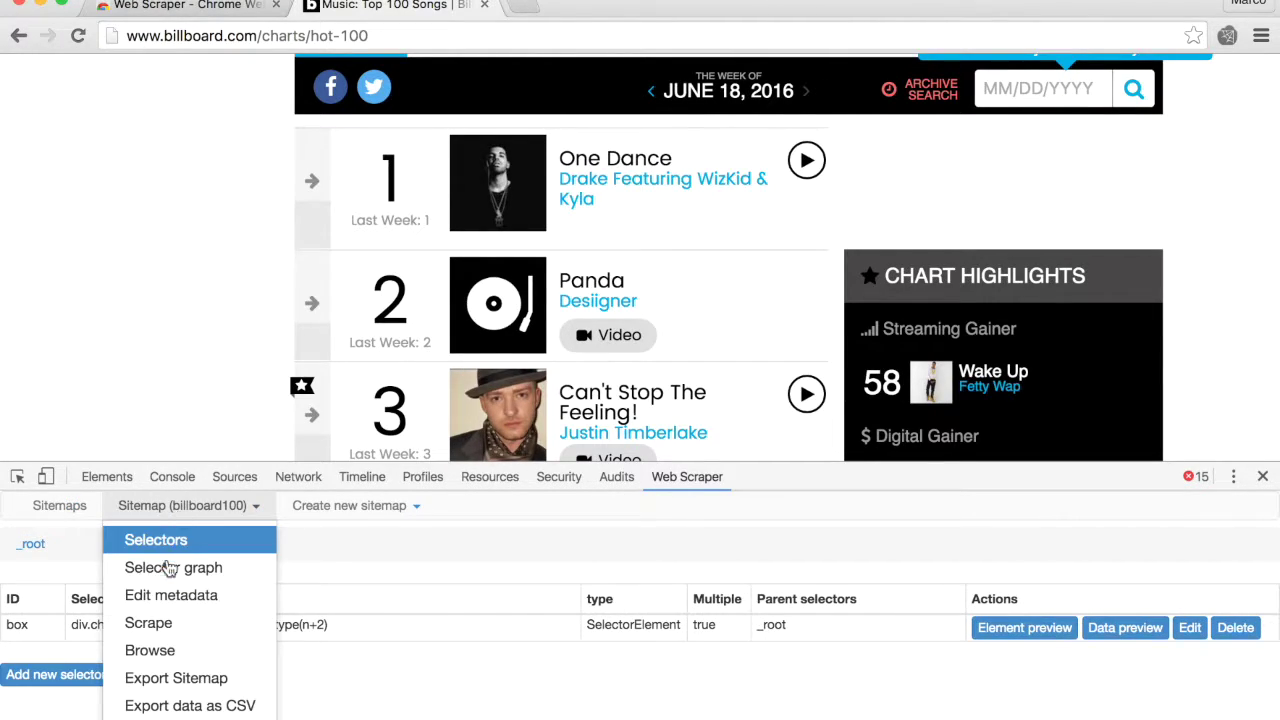
click(160, 626)
click(176, 640)
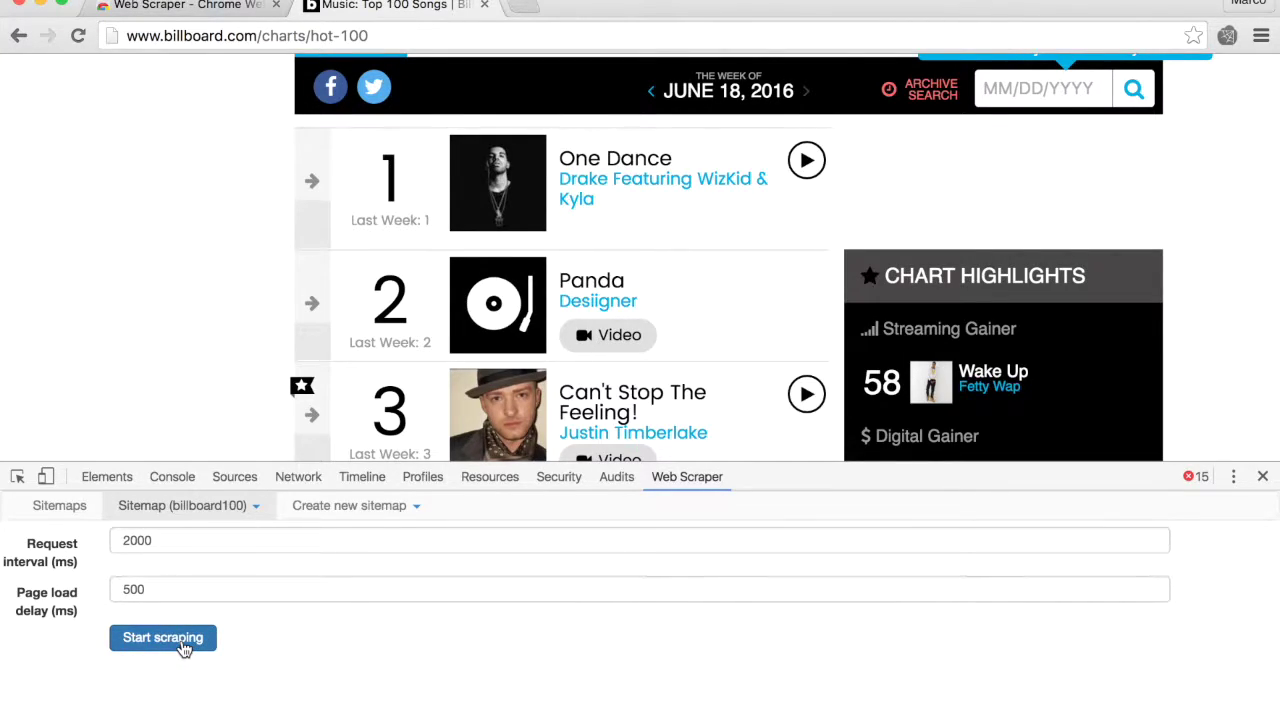